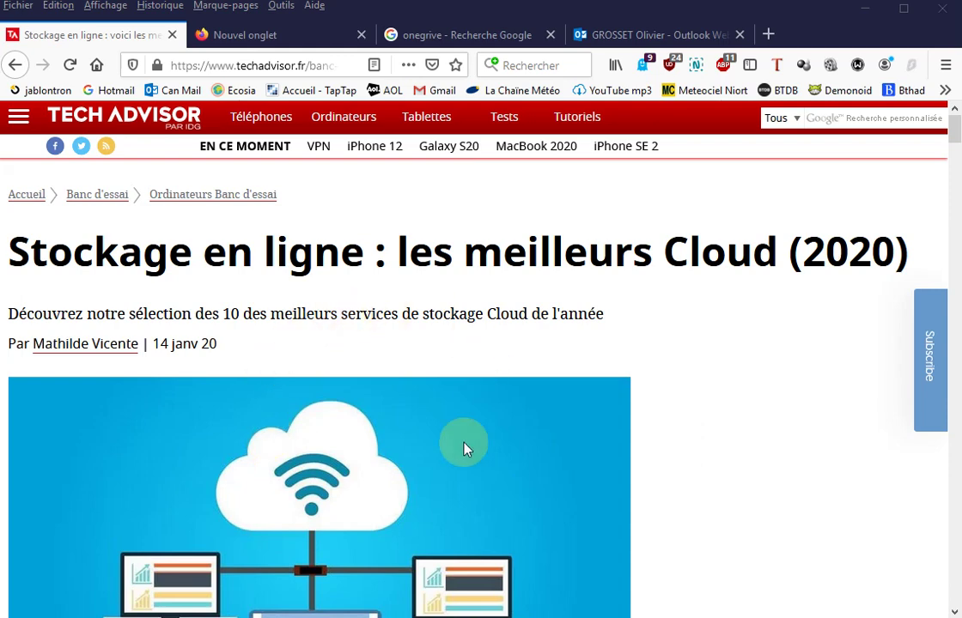
Step: Look through the Tech Advisor article on the best cloud storage services, including the Google Drive and Microsoft OneDrive sections
{"action": "scroll", "coordinate": [394, 455], "scroll_direction": "down", "scroll_amount": 3}
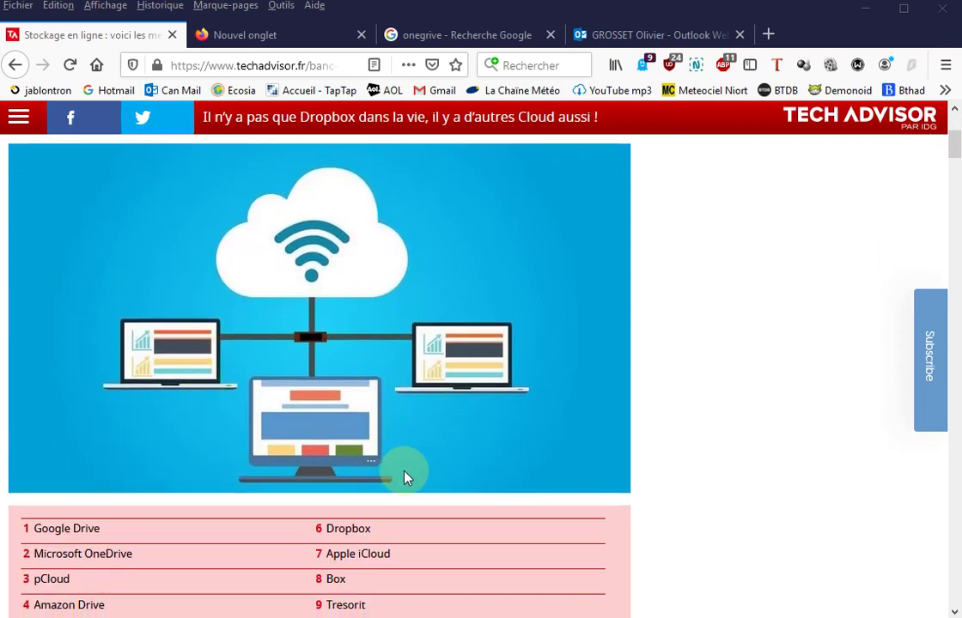
{"action": "scroll", "coordinate": [391, 482], "scroll_direction": "down", "scroll_amount": 1}
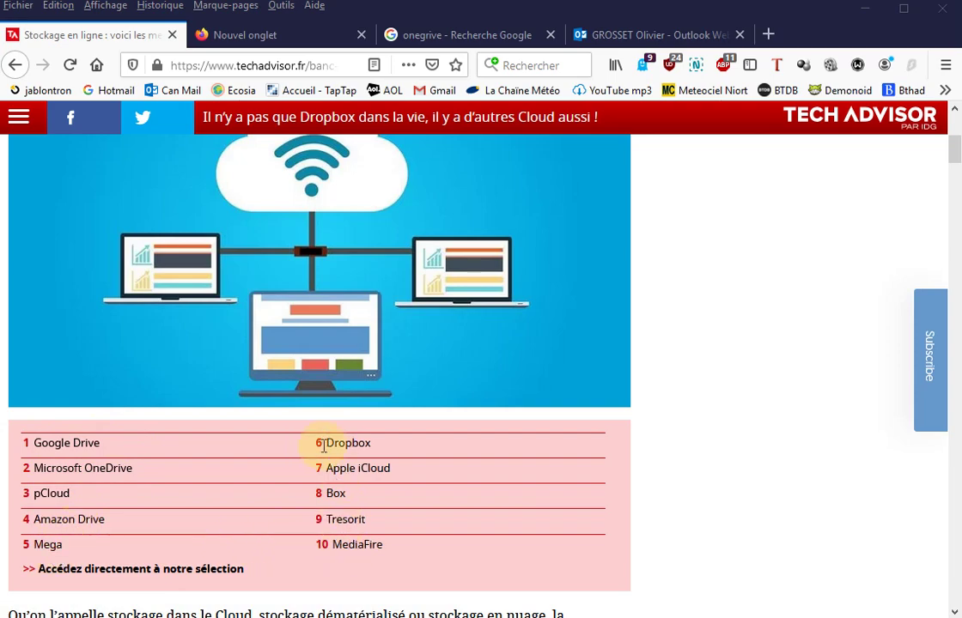
{"action": "scroll", "coordinate": [193, 474], "scroll_direction": "down", "scroll_amount": 7}
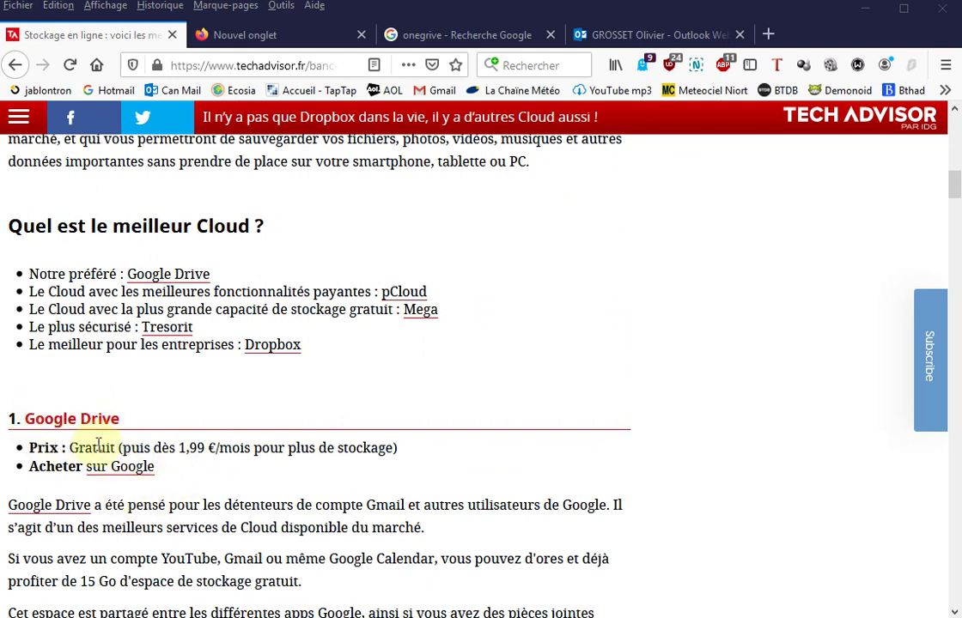
{"action": "scroll", "coordinate": [438, 487], "scroll_direction": "down", "scroll_amount": 3}
{"action": "scroll", "coordinate": [438, 488], "scroll_direction": "down", "scroll_amount": 6}
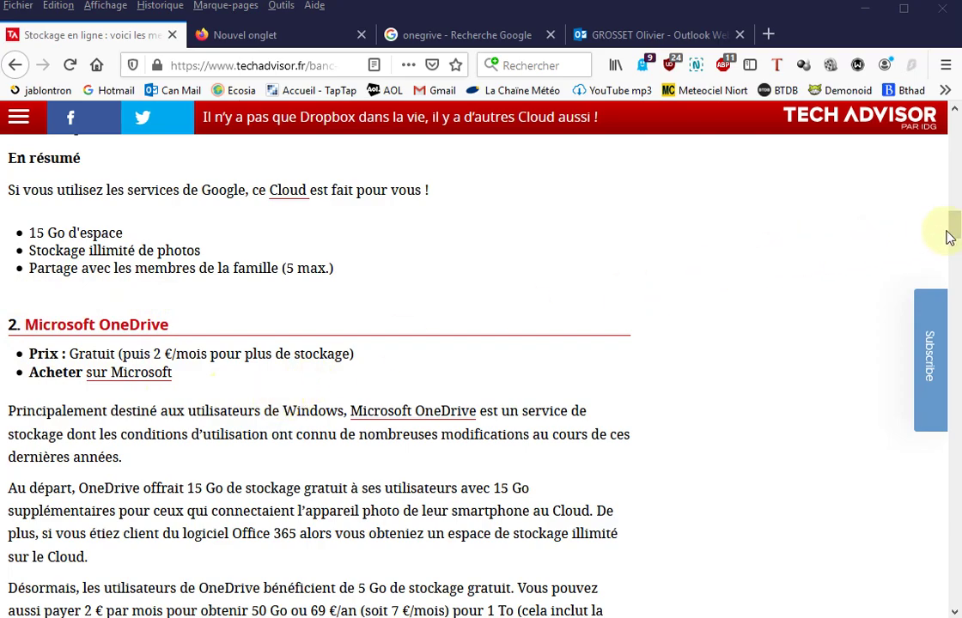
{"action": "left_click_drag", "start_coordinate": [952, 223], "coordinate": [951, 133]}
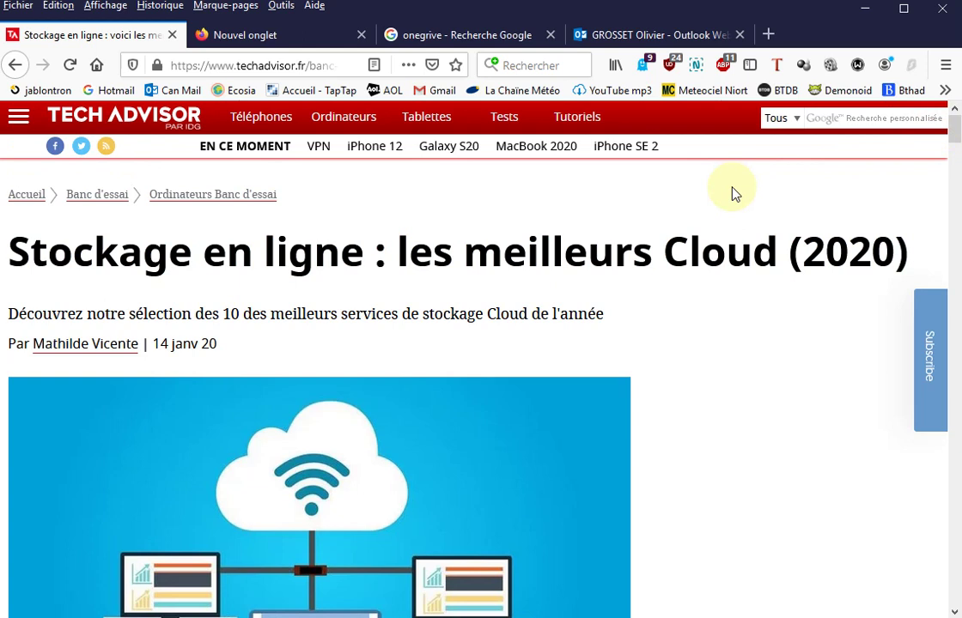
Step: Open Gmail in the blank browser tab, choose the Google account and sign in with the account password
{"action": "left_click", "coordinate": [273, 40]}
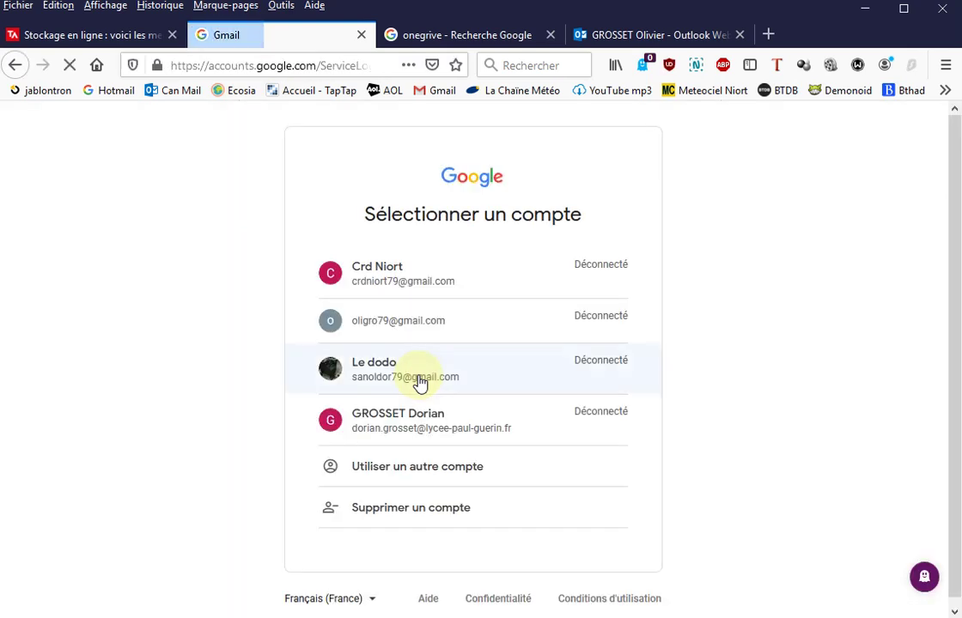
{"action": "left_click", "coordinate": [413, 327]}
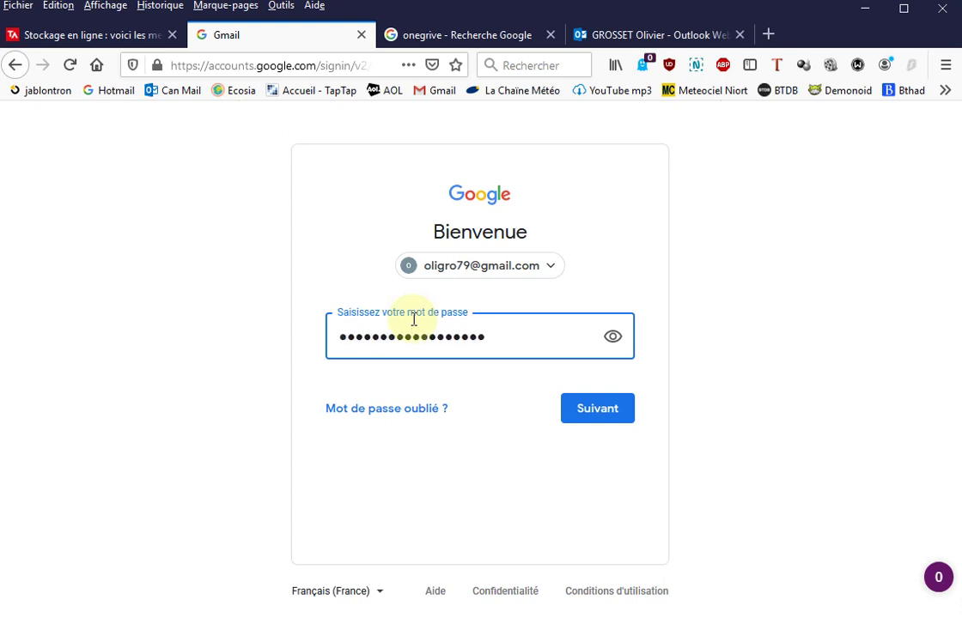
{"action": "key", "text": "Return"}
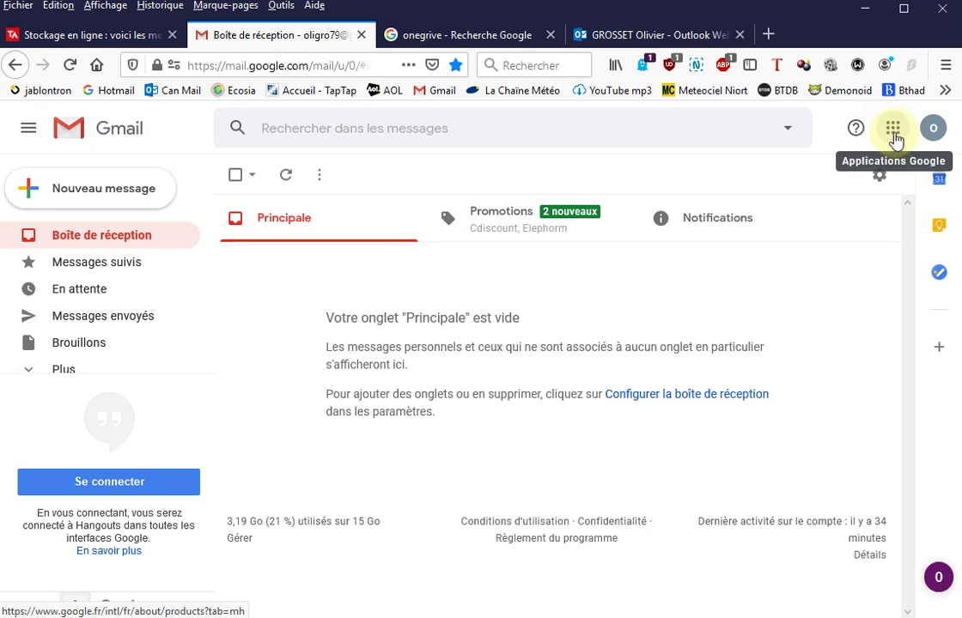
Step: Open Google Drive from the Google apps and go into the Tutos folder
{"action": "left_click", "coordinate": [893, 130]}
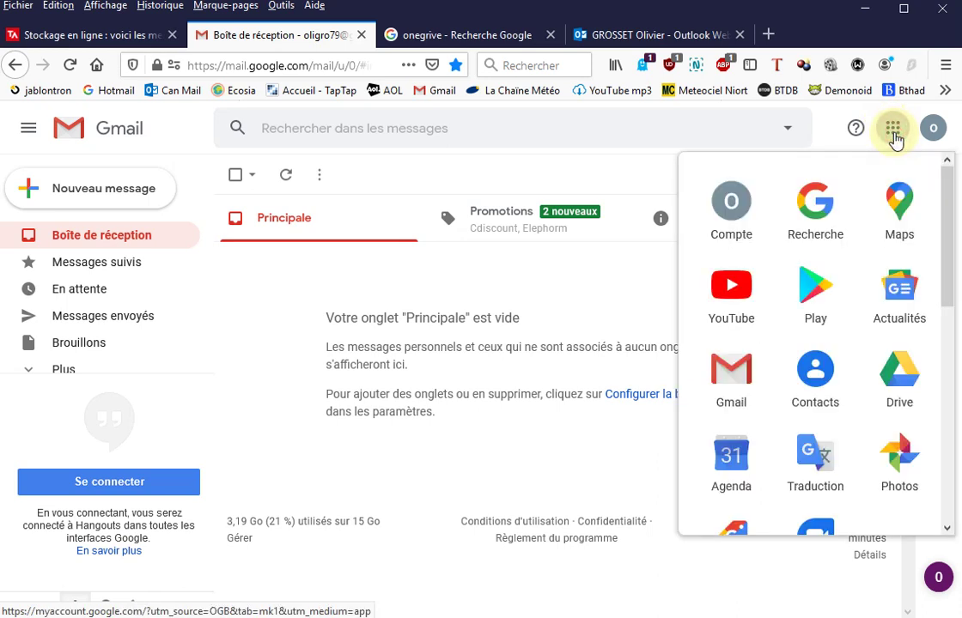
{"action": "left_click", "coordinate": [901, 378]}
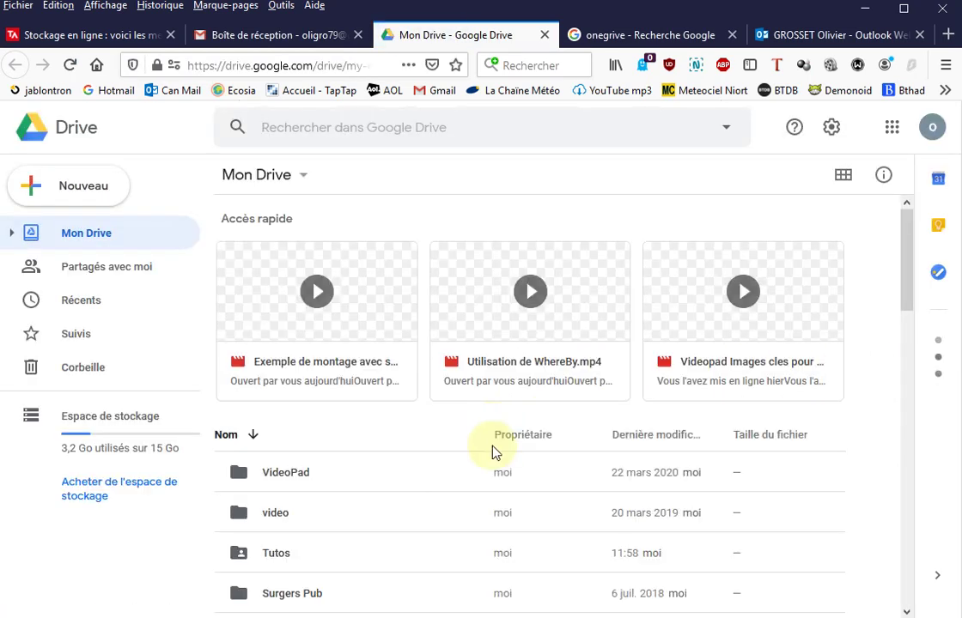
{"action": "left_click_drag", "start_coordinate": [904, 268], "coordinate": [887, 294]}
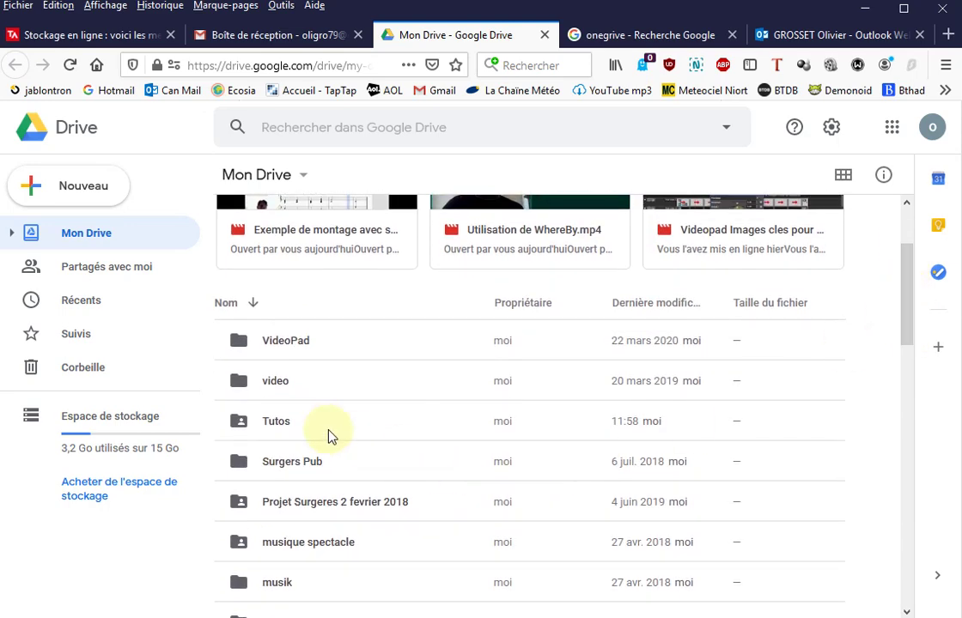
{"action": "double_click", "coordinate": [277, 423]}
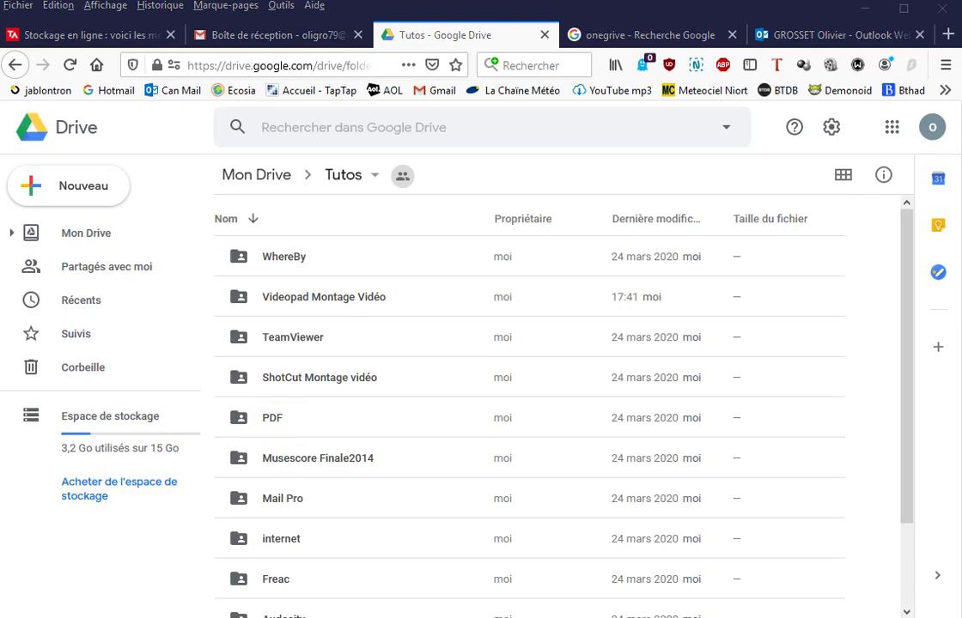
Step: Switch to File Explorer and browse the Musique folder down to its PDF files
{"action": "key", "text": "super+e"}
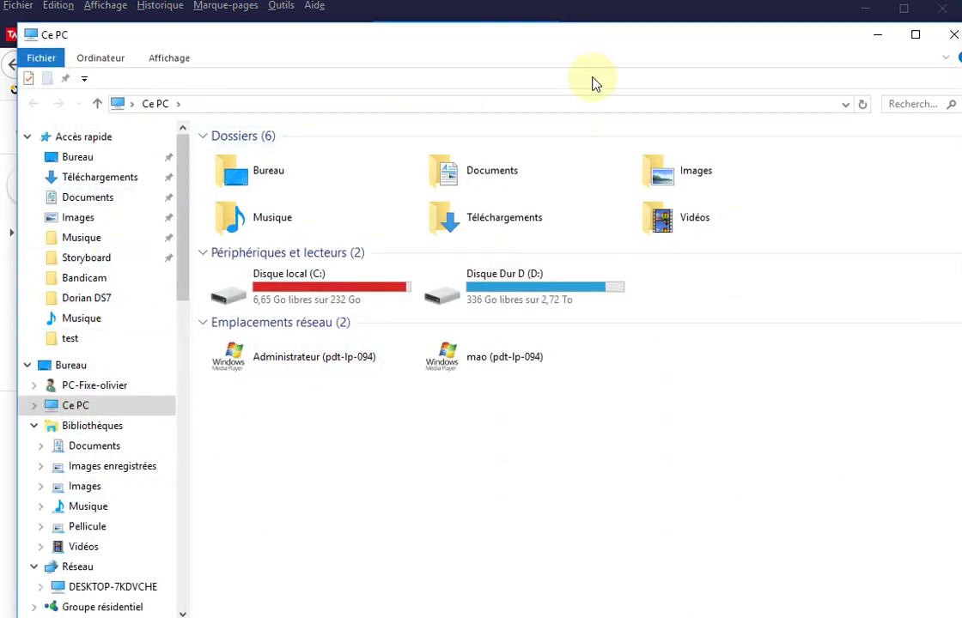
{"action": "left_click_drag", "start_coordinate": [605, 43], "coordinate": [589, 85]}
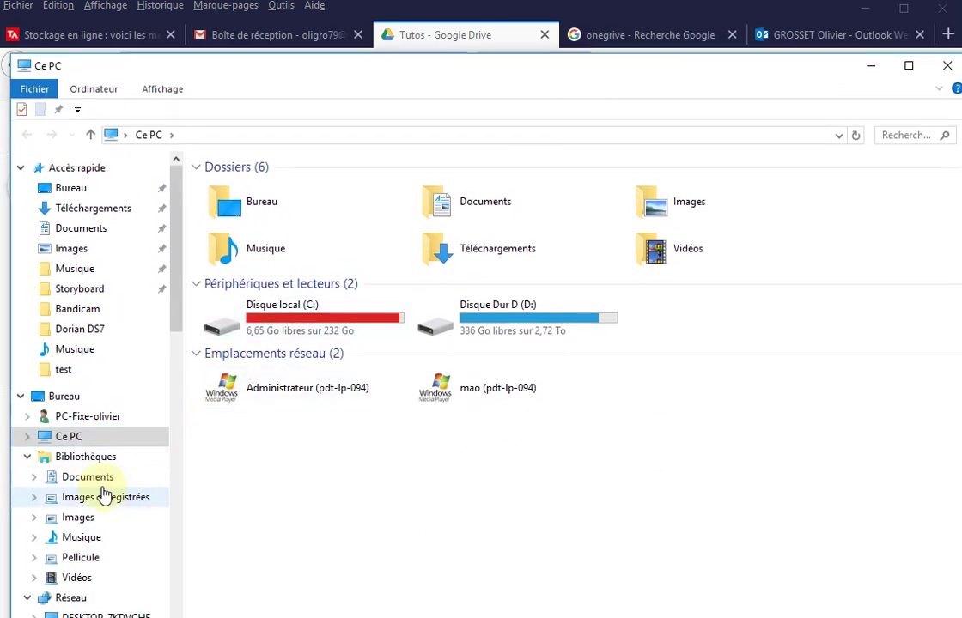
{"action": "left_click", "coordinate": [79, 478]}
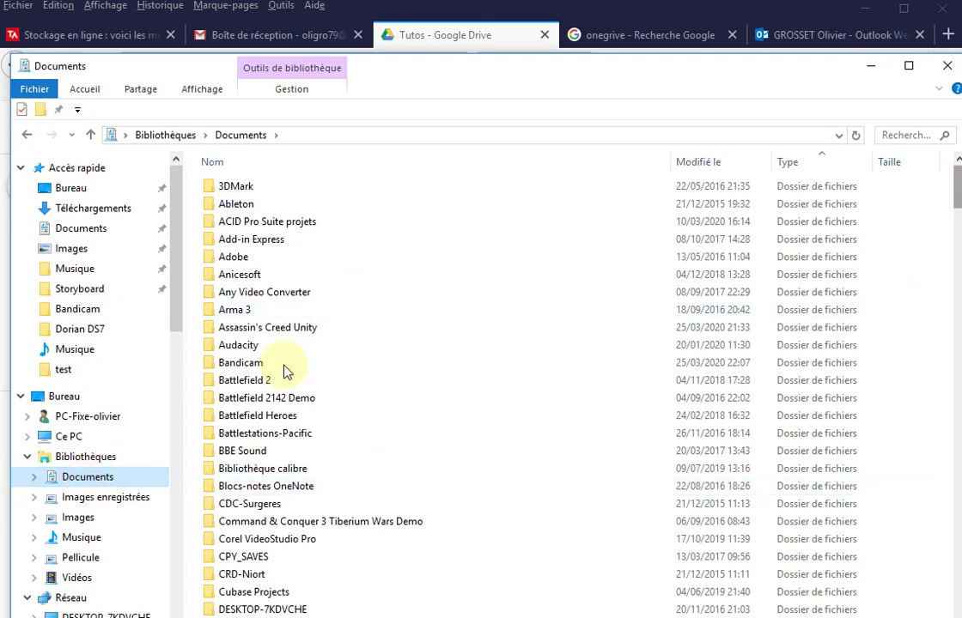
{"action": "left_click", "coordinate": [77, 351]}
{"action": "scroll", "coordinate": [412, 481], "scroll_direction": "down", "scroll_amount": 5}
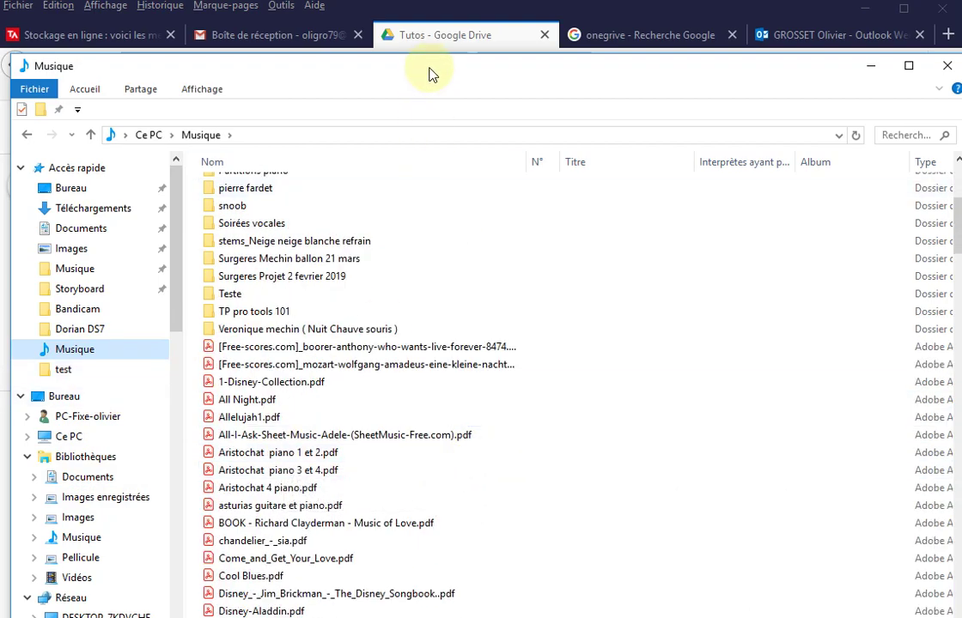
Step: Narrow the Musique folder window and place it so the Drive folder list can be seen beside it
{"action": "mouse_move", "coordinate": [430, 80]}
{"action": "left_mouse_down"}
{"action": "mouse_move", "coordinate": [430, 234]}
{"action": "mouse_move", "coordinate": [420, 94]}
{"action": "left_mouse_up"}
{"action": "left_click_drag", "start_coordinate": [623, 90], "coordinate": [548, 90]}
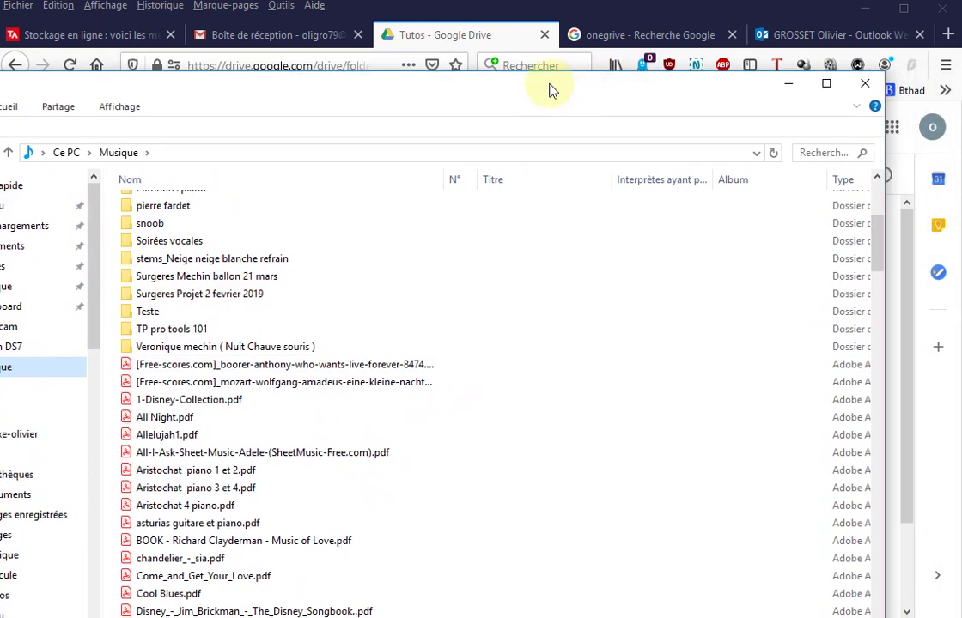
{"action": "left_click_drag", "start_coordinate": [882, 433], "coordinate": [427, 429]}
{"action": "left_click_drag", "start_coordinate": [239, 95], "coordinate": [793, 311]}
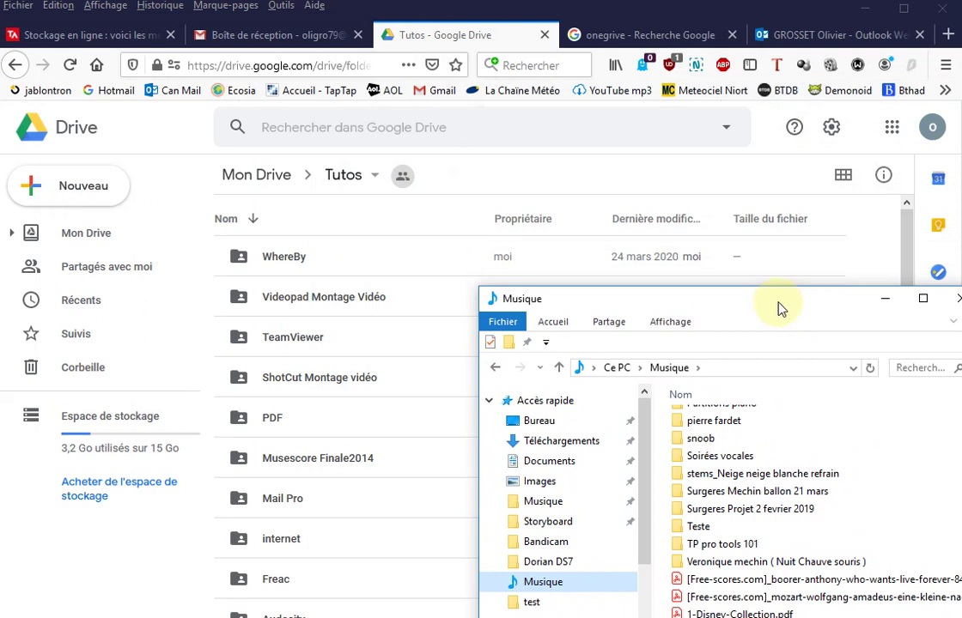
Step: Open the PDF subfolder inside the Tutos folder in Google Drive
{"action": "scroll", "coordinate": [354, 375], "scroll_direction": "down", "scroll_amount": 2}
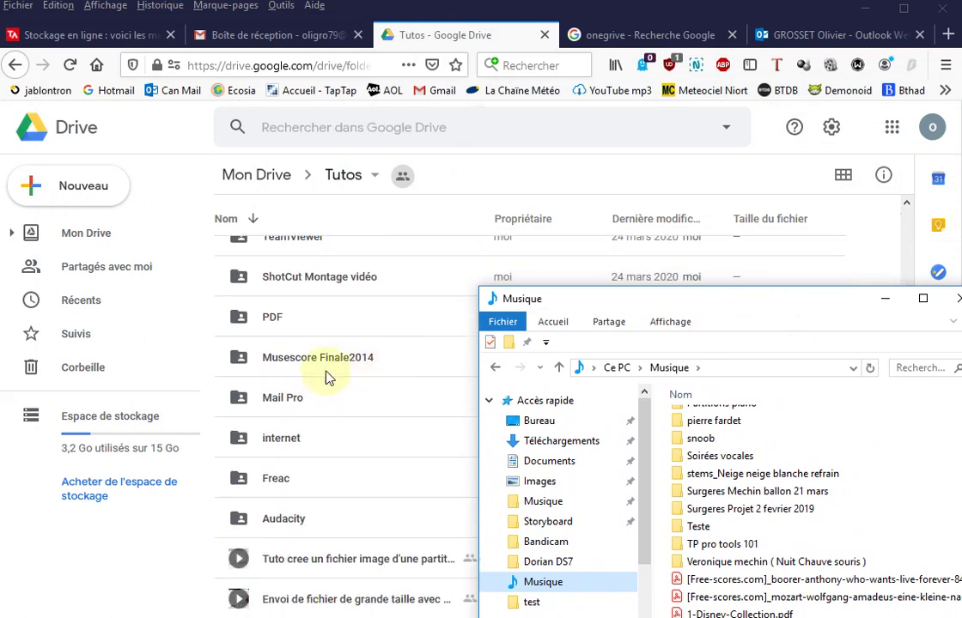
{"action": "scroll", "coordinate": [314, 542], "scroll_direction": "up", "scroll_amount": 2}
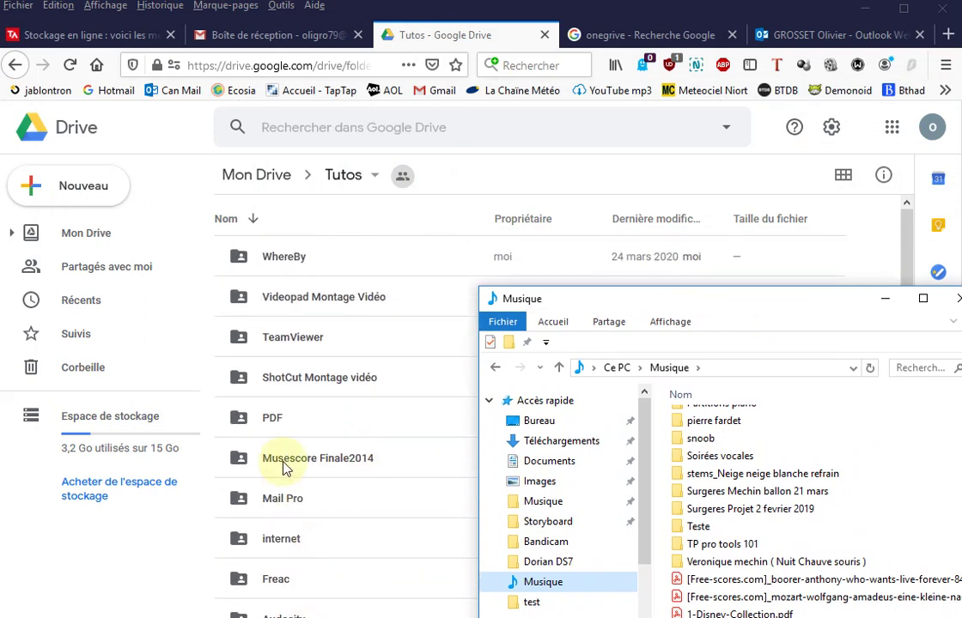
{"action": "left_click", "coordinate": [264, 419]}
{"action": "double_click", "coordinate": [264, 419]}
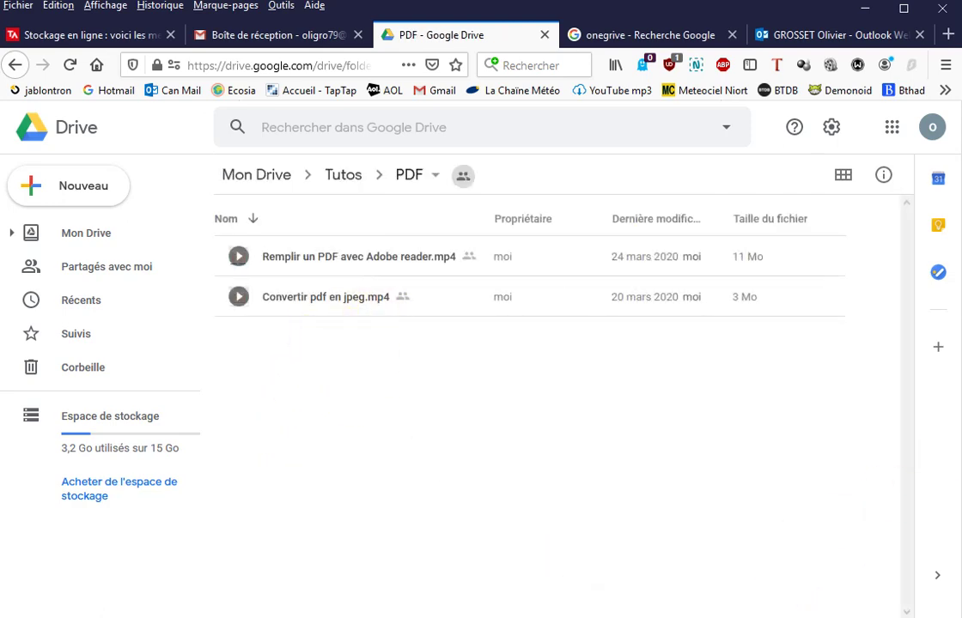
Step: Upload chandelier_-_sia.pdf from the Musique folder into the Drive PDF folder, closing the folder window and the upload notice
{"action": "scroll", "coordinate": [955, 429], "scroll_direction": "up", "scroll_amount": 2}
{"action": "scroll", "coordinate": [691, 541], "scroll_direction": "down", "scroll_amount": 10}
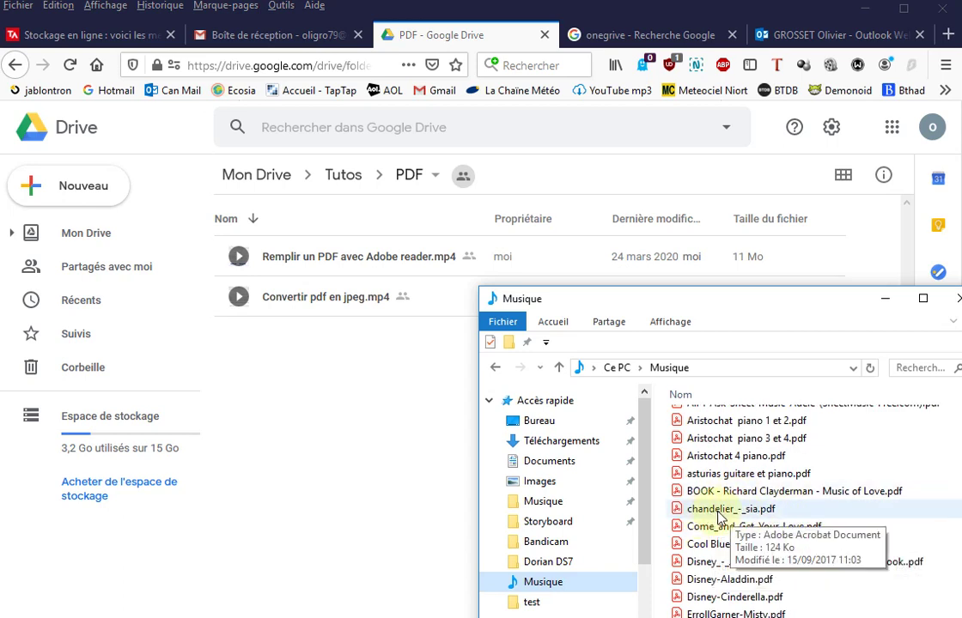
{"action": "left_click_drag", "start_coordinate": [719, 518], "coordinate": [335, 461]}
{"action": "left_click_drag", "start_coordinate": [820, 311], "coordinate": [419, 338]}
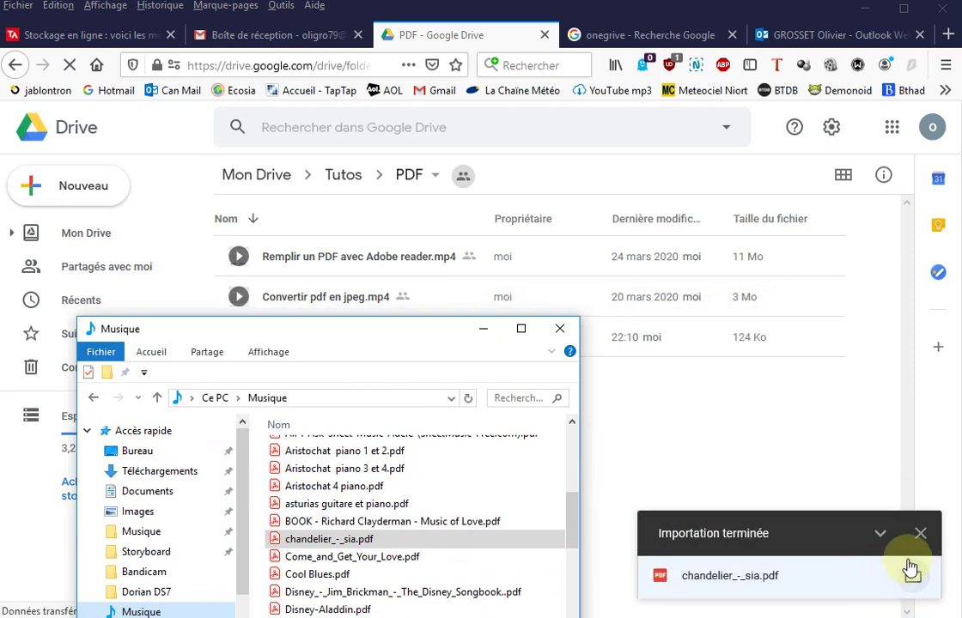
{"action": "left_click", "coordinate": [559, 330]}
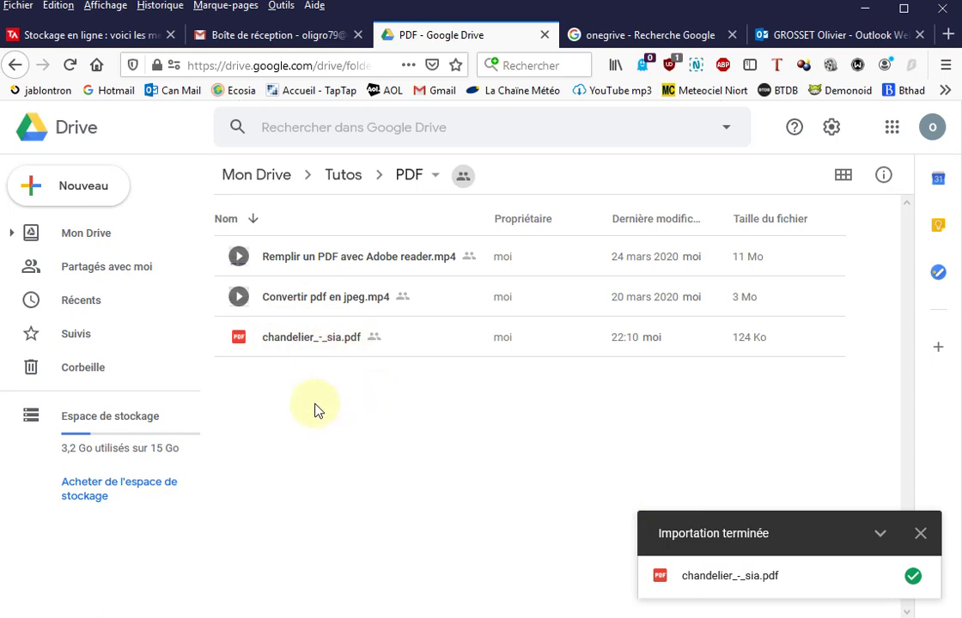
{"action": "left_click", "coordinate": [920, 533]}
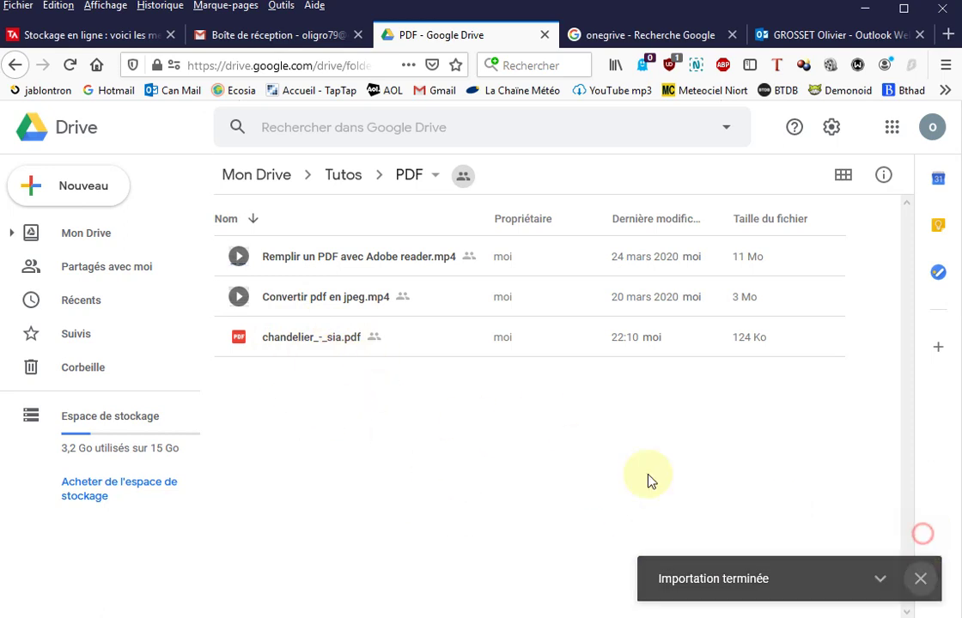
Step: Get a shareable link for chandelier_-_sia.pdf and copy the link from its sharing settings
{"action": "right_click", "coordinate": [299, 344]}
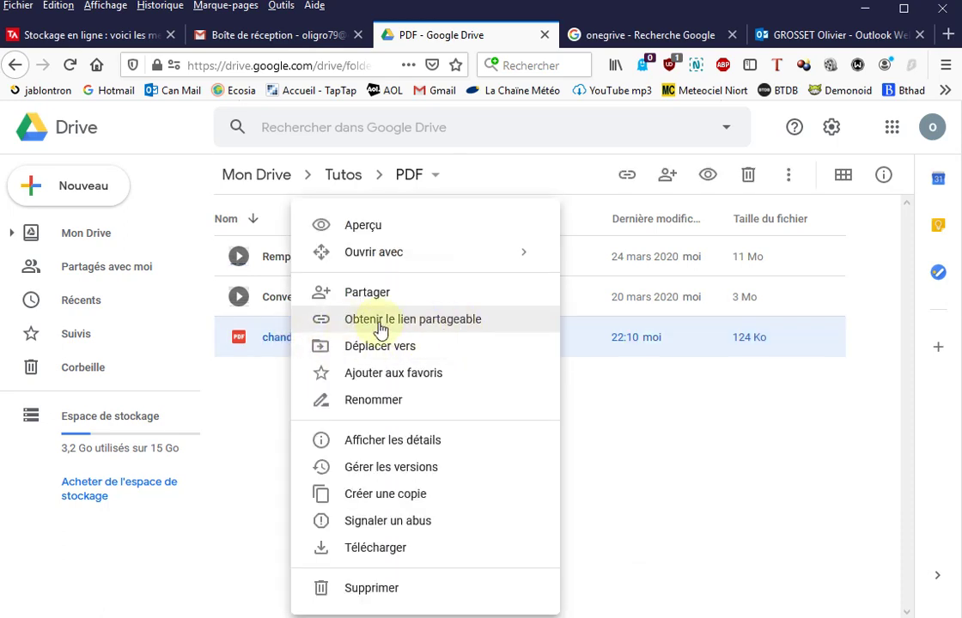
{"action": "left_click", "coordinate": [425, 324]}
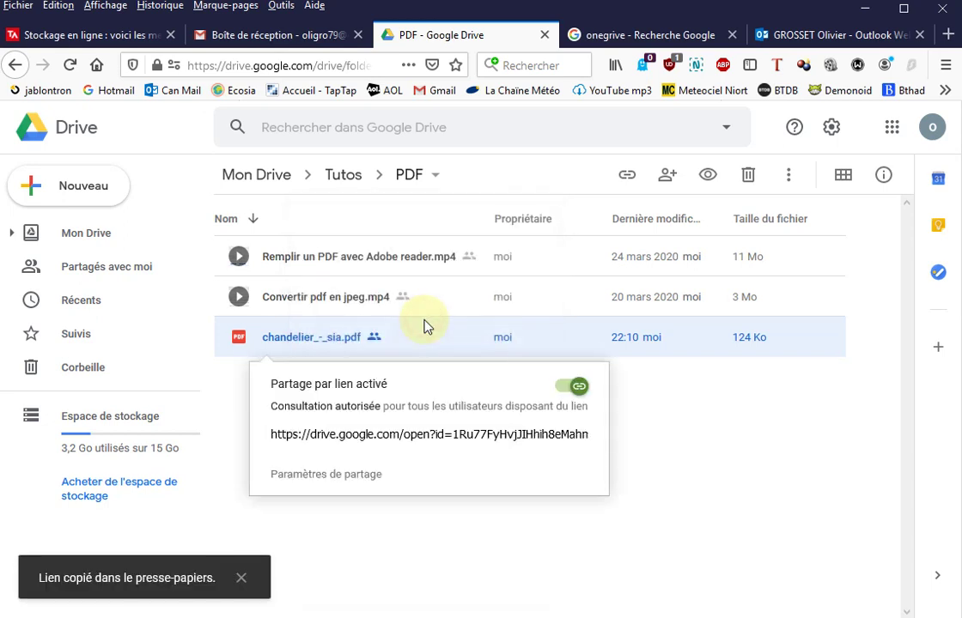
{"action": "left_click", "coordinate": [342, 478]}
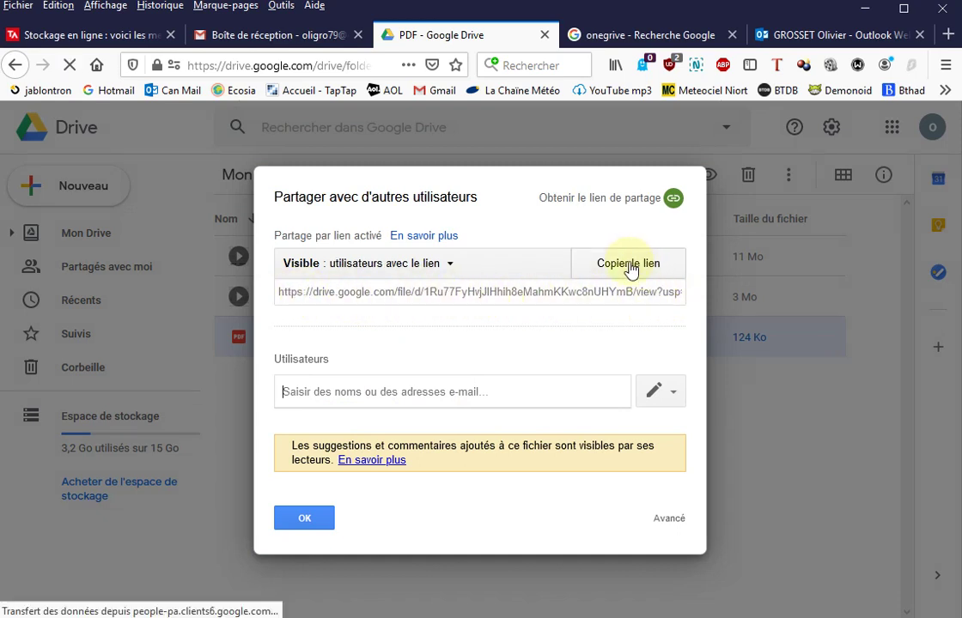
{"action": "left_click", "coordinate": [618, 269]}
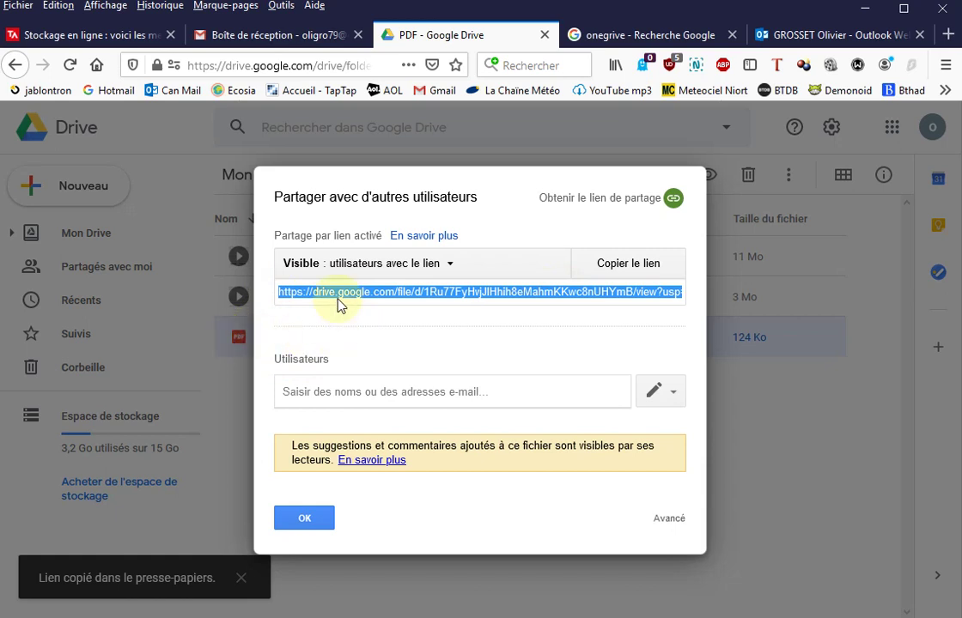
Step: Check the link access levels, keep "Visible : utilisateurs avec le lien", and copy the link before closing the sharing settings
{"action": "left_click", "coordinate": [450, 268]}
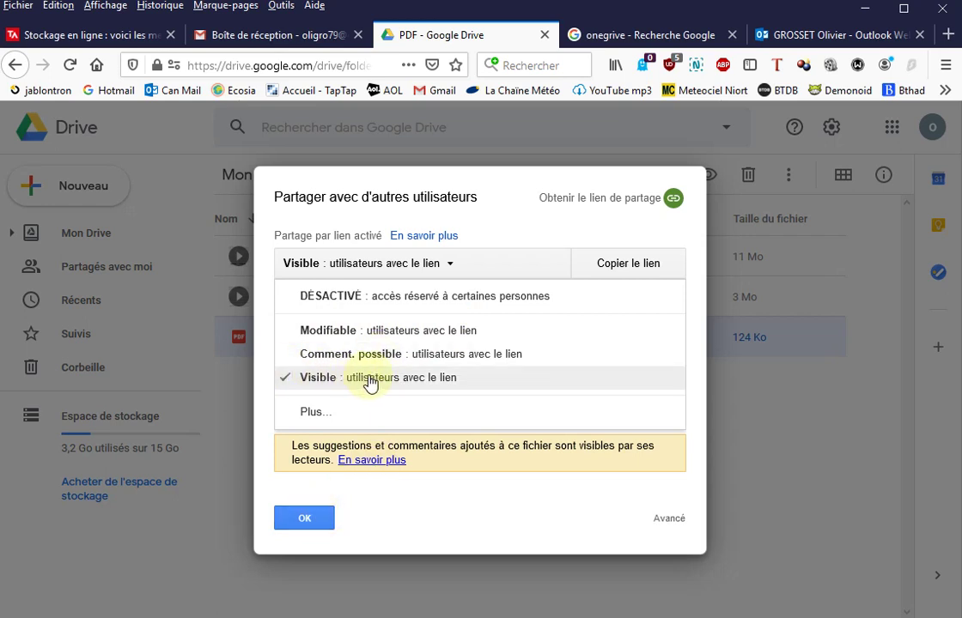
{"action": "left_click", "coordinate": [629, 270]}
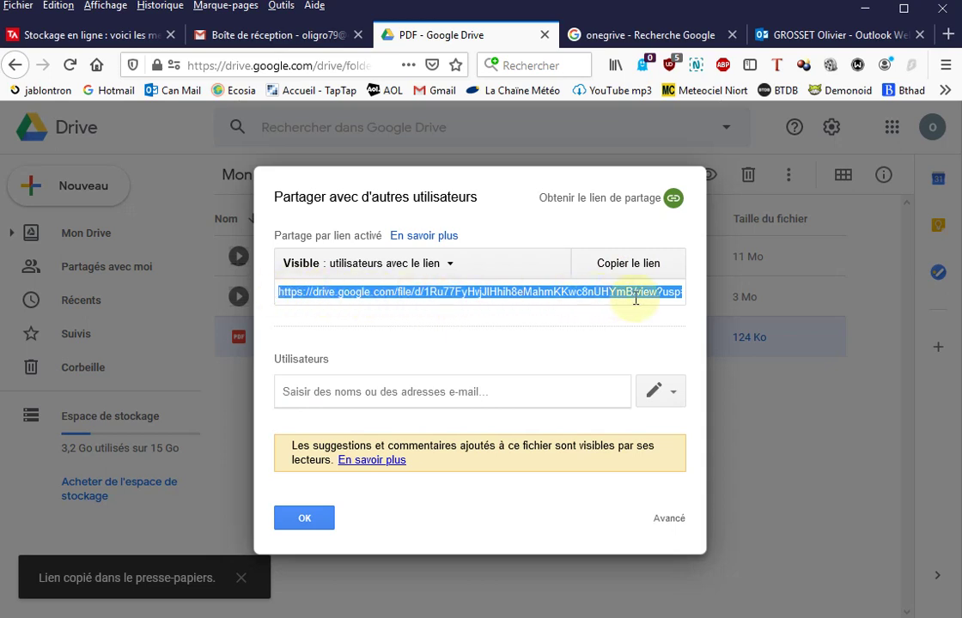
{"action": "left_click", "coordinate": [305, 518]}
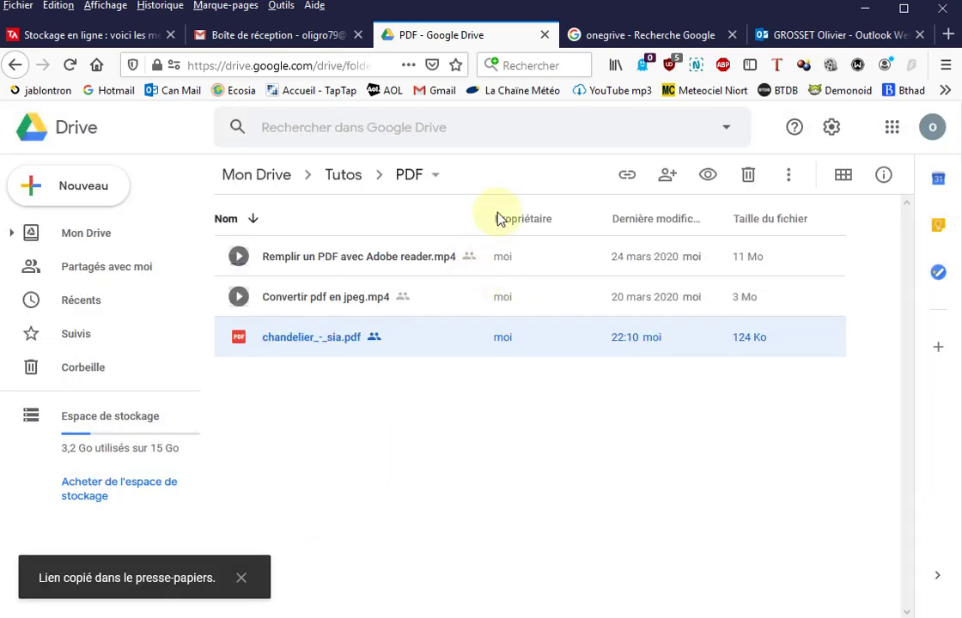
Step: Switch to Outlook Web App and address a new message to the suggested contact whose first name begins with the entered letters
{"action": "left_click", "coordinate": [840, 38]}
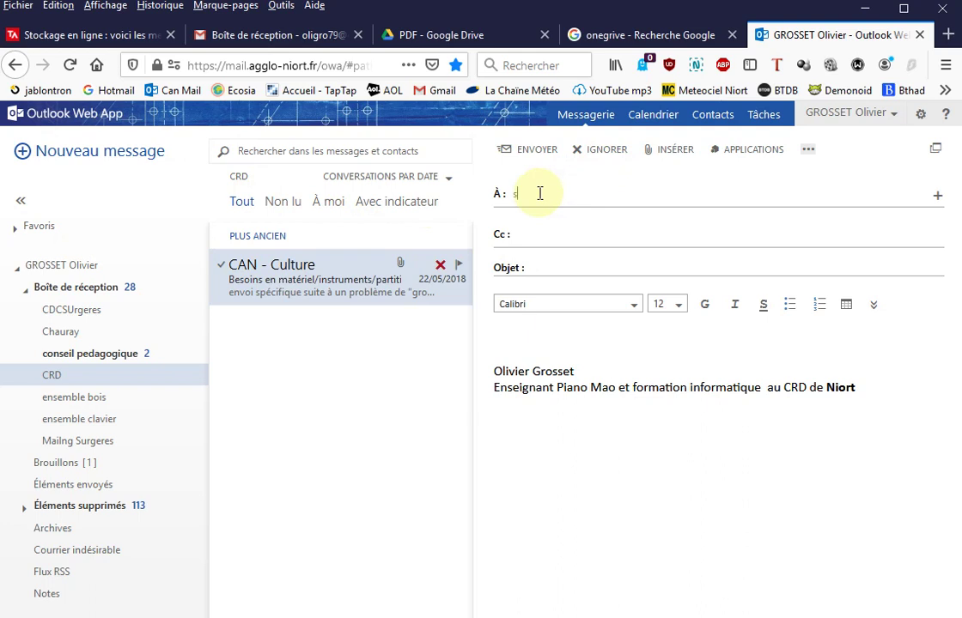
{"action": "type", "text": "andr"}
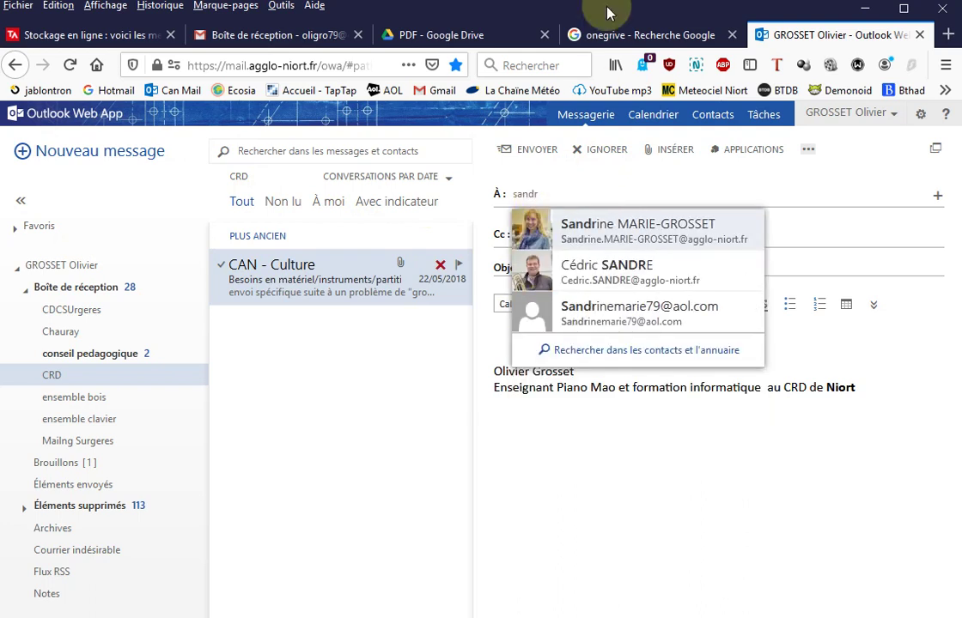
{"action": "left_click", "coordinate": [613, 227]}
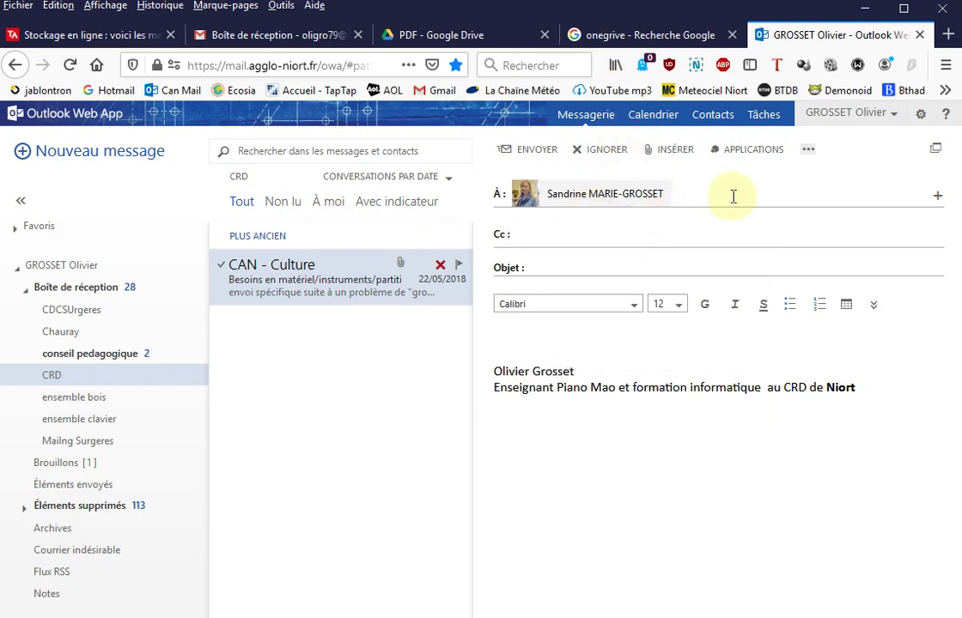
Step: Complete the message with the sender's own address as second recipient, the subject "lien vers document" and the copied Drive link in the body
{"action": "type", "text": "oli"}
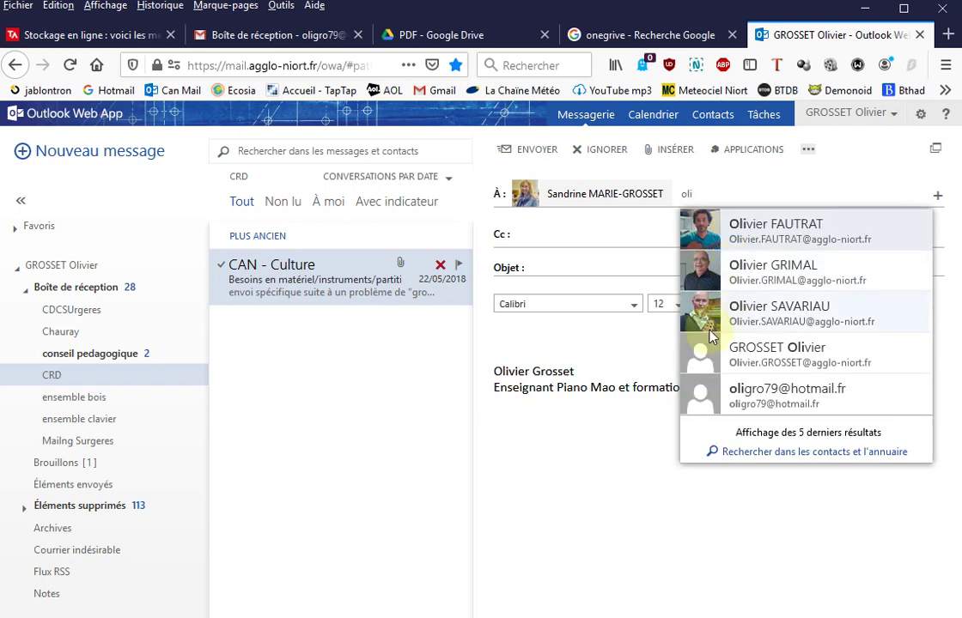
{"action": "left_click", "coordinate": [782, 367]}
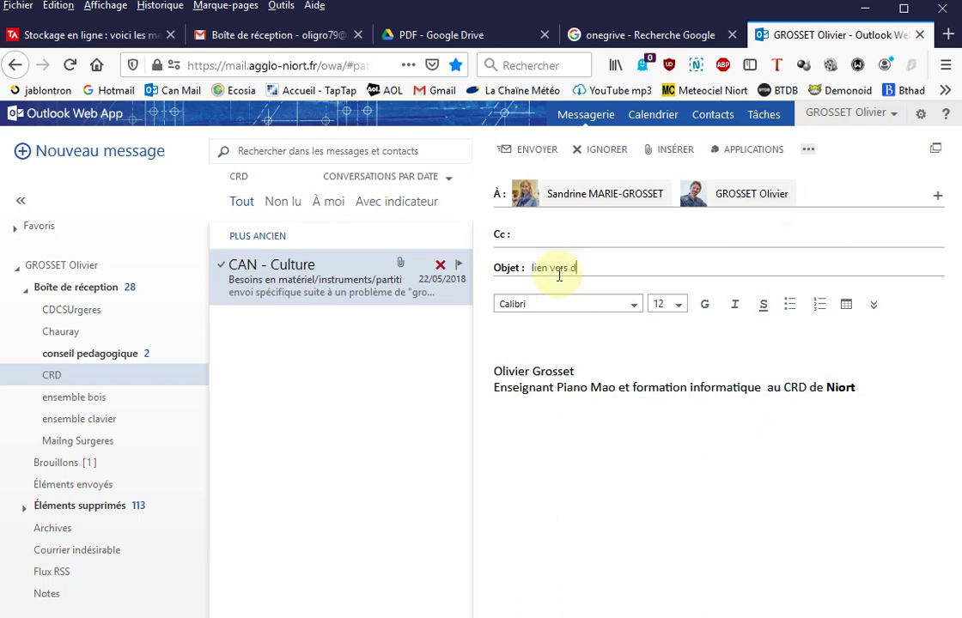
{"action": "right_click", "coordinate": [529, 339]}
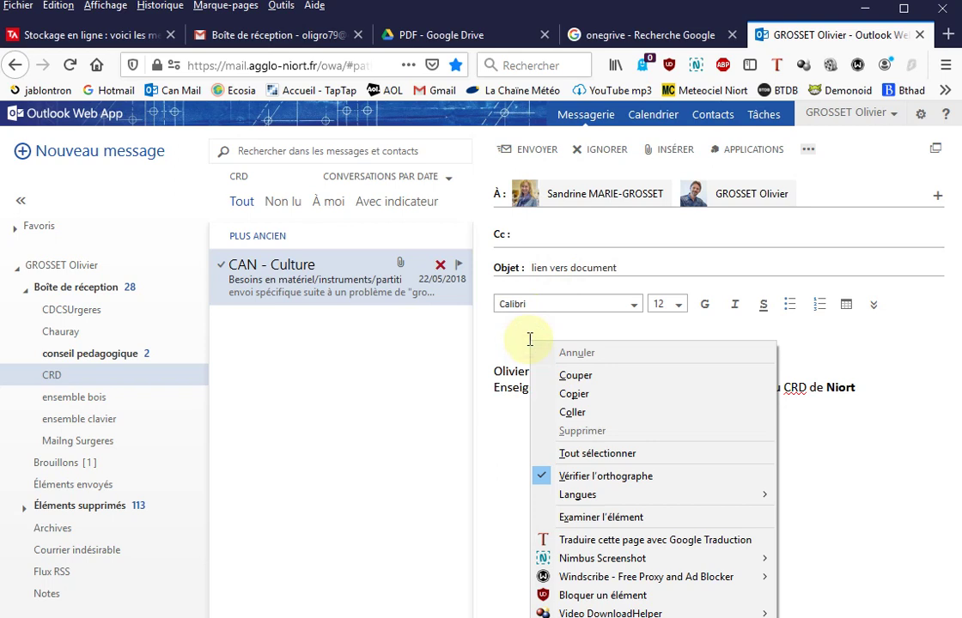
{"action": "left_click", "coordinate": [569, 412]}
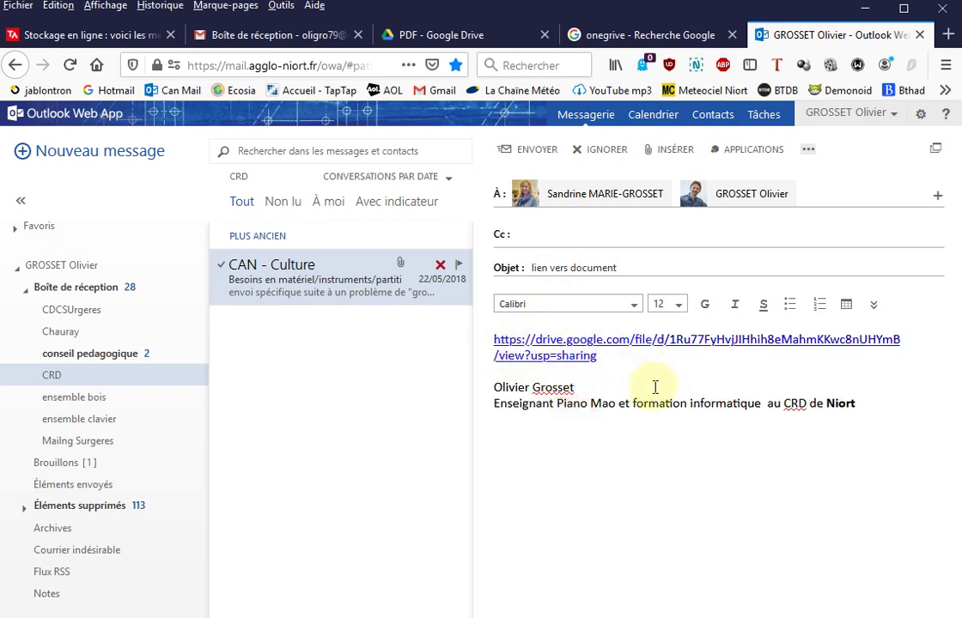
Step: Open the pasted Drive link from the message in a new browser tab to check the shared PDF
{"action": "right_click", "coordinate": [573, 344]}
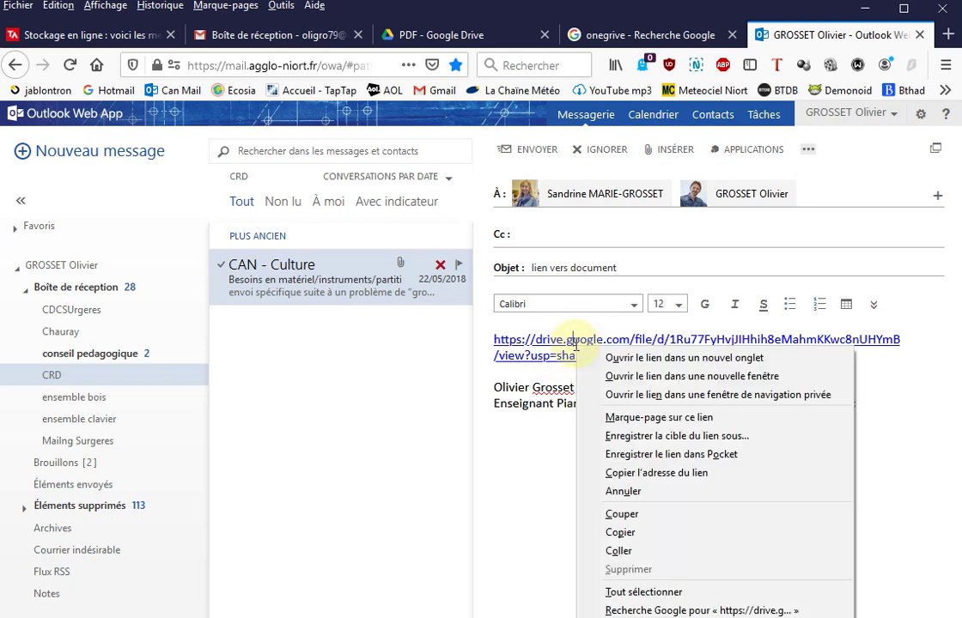
{"action": "left_click", "coordinate": [575, 355]}
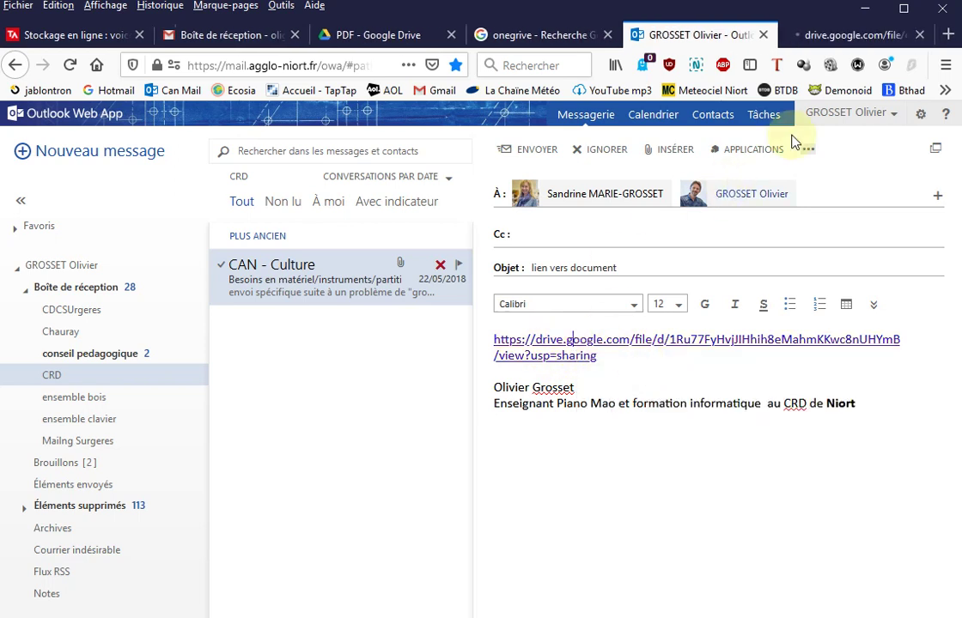
{"action": "left_click", "coordinate": [849, 35]}
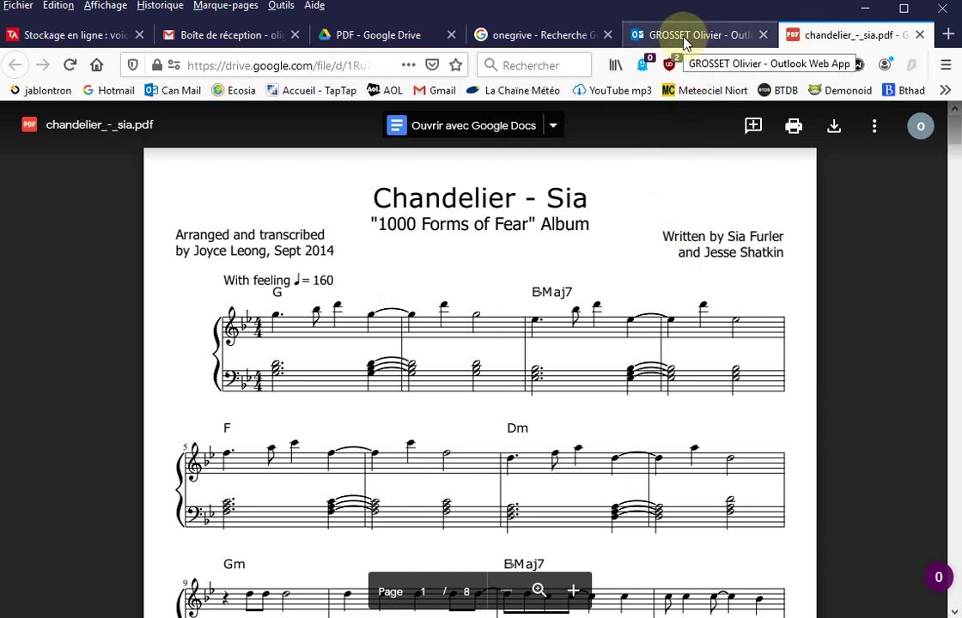
Step: Switch to the Google results for OneDrive, access the personal OneDrive from its Microsoft page and open the Public folder
{"action": "left_click", "coordinate": [530, 36]}
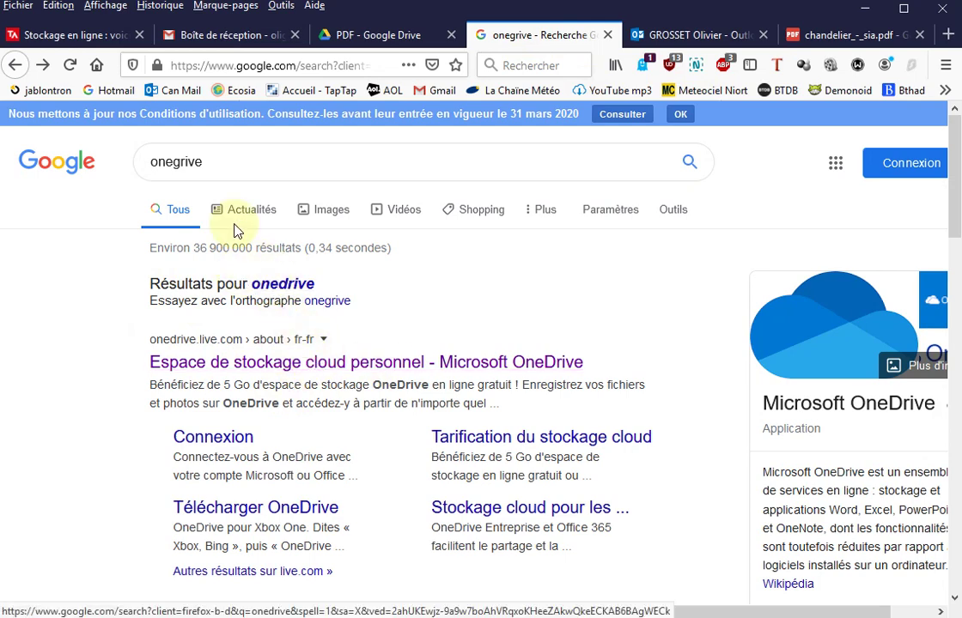
{"action": "left_click", "coordinate": [333, 368]}
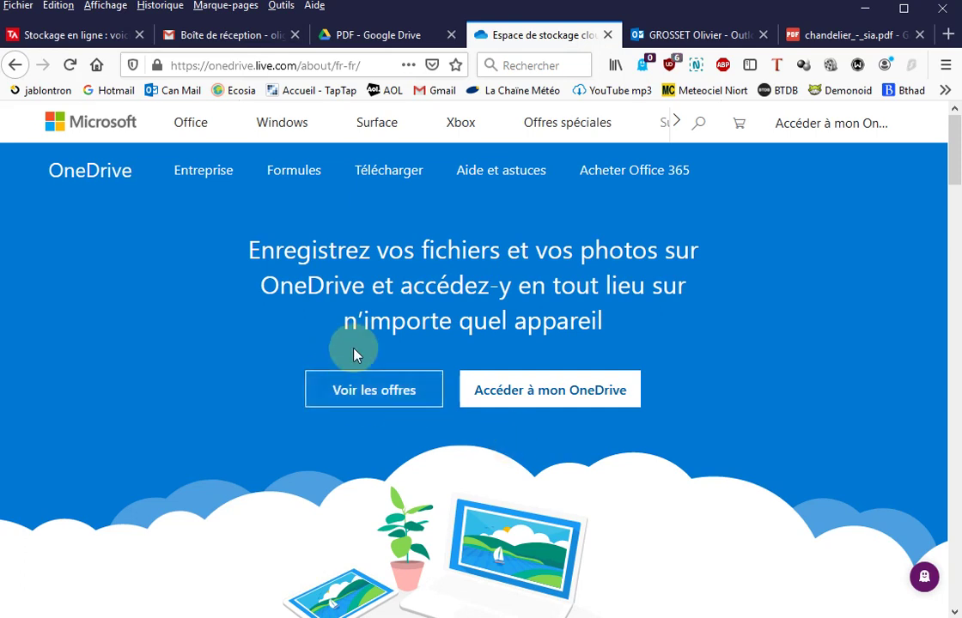
{"action": "left_click", "coordinate": [547, 397]}
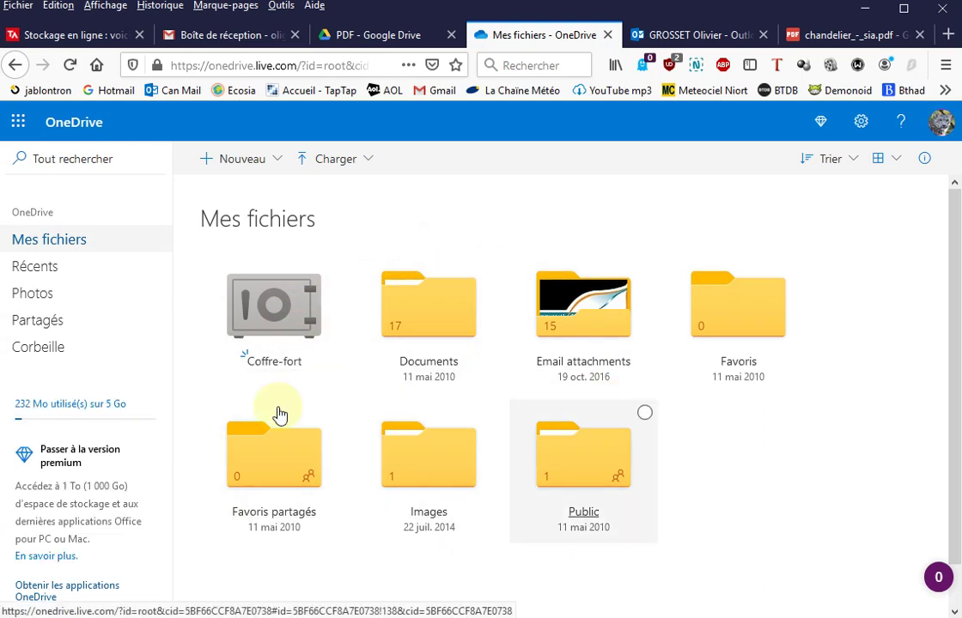
{"action": "left_click", "coordinate": [583, 471]}
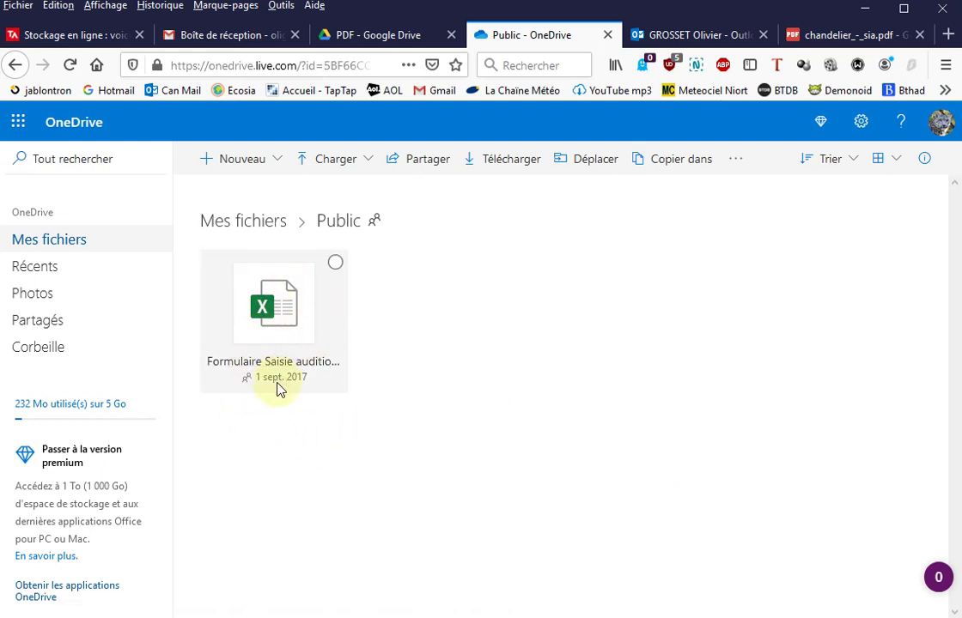
Step: Share the Excel audition form in the Public folder and copy its link, keeping editing allowed for anyone with the link
{"action": "left_click", "coordinate": [263, 297]}
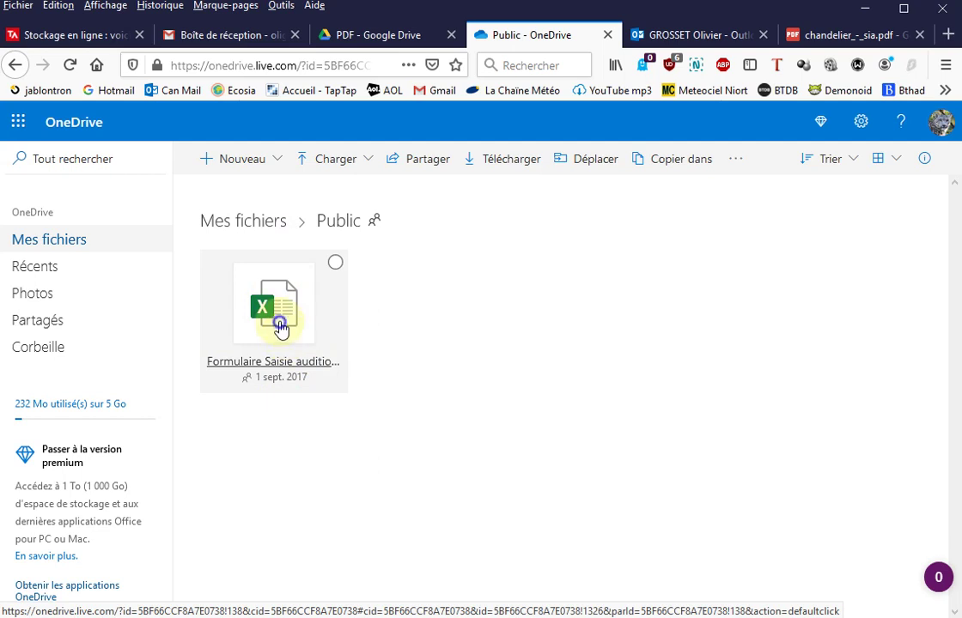
{"action": "right_click", "coordinate": [280, 329]}
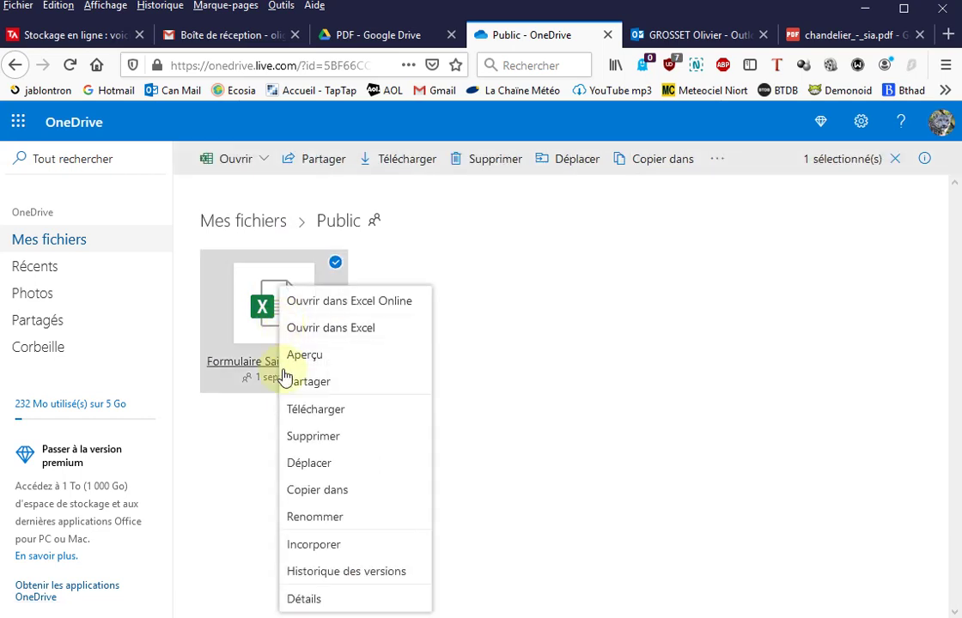
{"action": "left_click", "coordinate": [323, 388]}
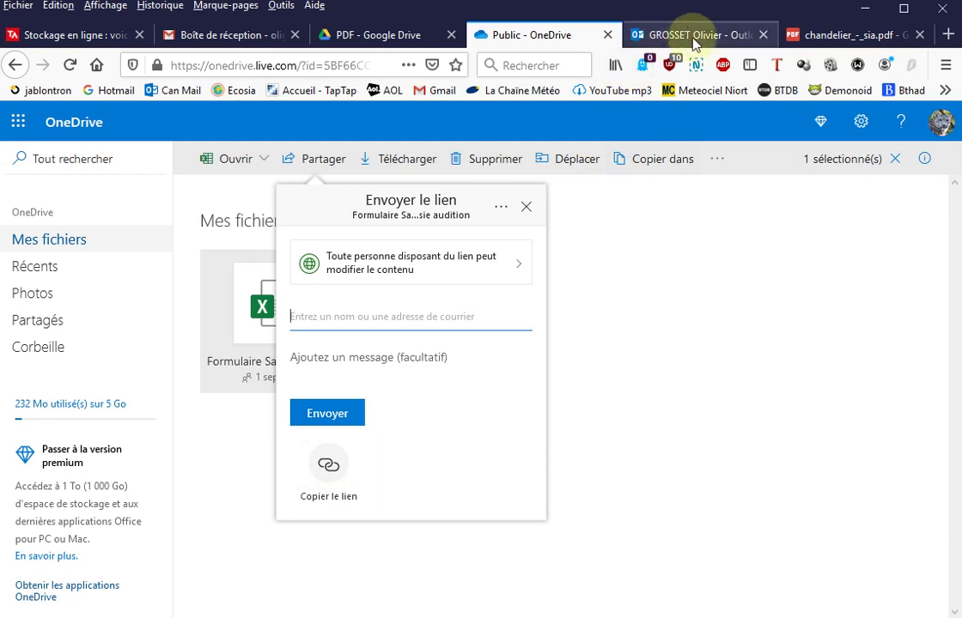
{"action": "left_click", "coordinate": [326, 468]}
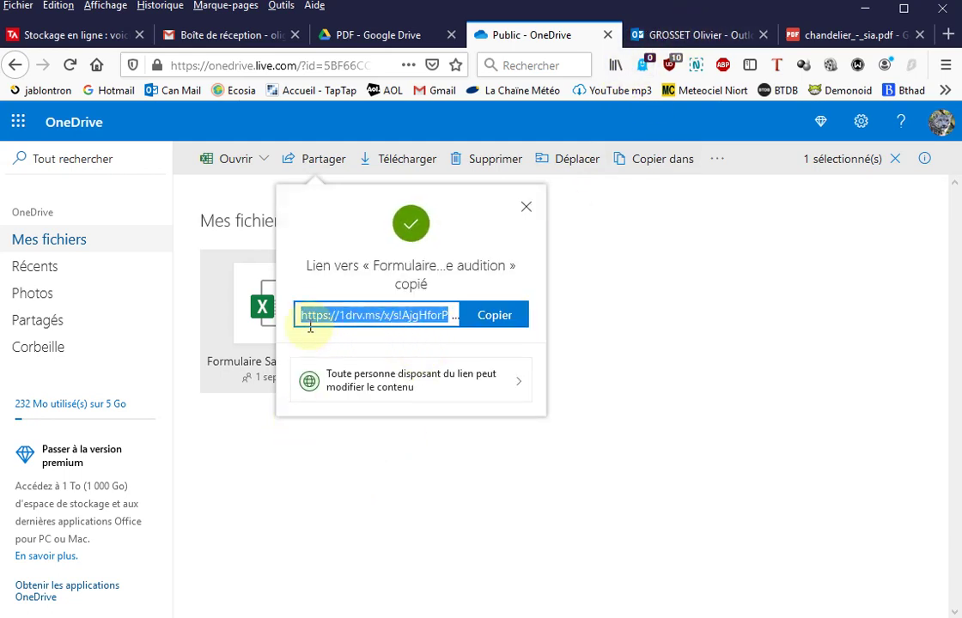
{"action": "left_click", "coordinate": [497, 315]}
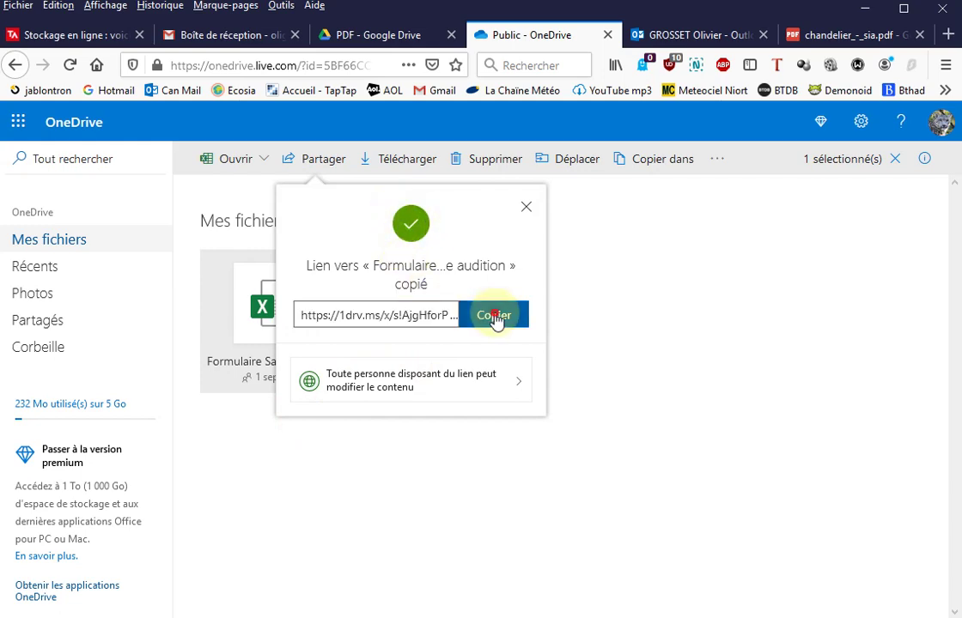
Step: Switch to the Outlook Web App message and paste the OneDrive link below the Drive link, separated by blank lines
{"action": "left_click", "coordinate": [649, 35]}
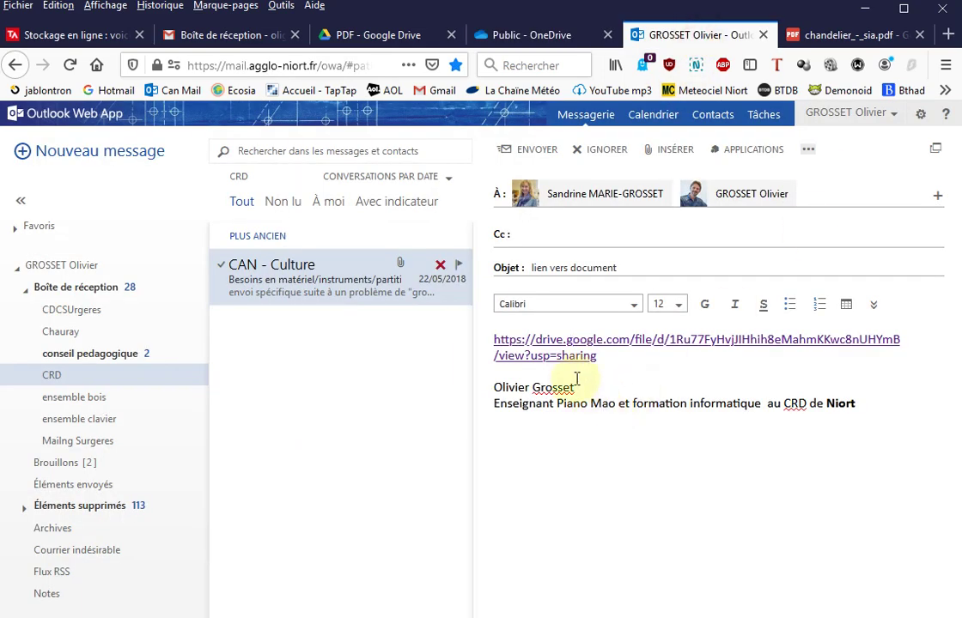
{"action": "left_click", "coordinate": [624, 365]}
{"action": "key", "text": "Return"}
{"action": "key", "text": "Return"}
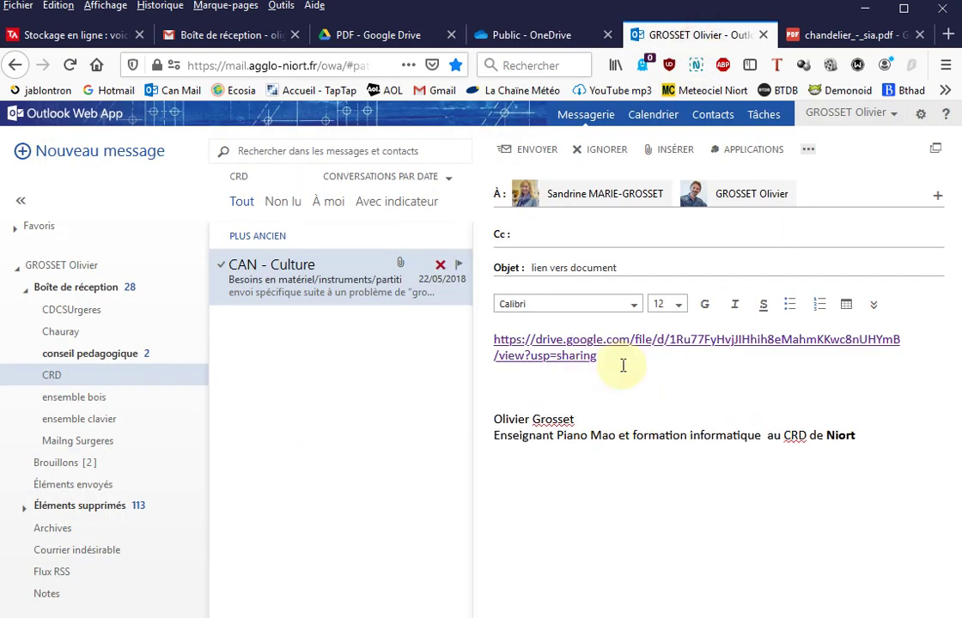
{"action": "right_click", "coordinate": [564, 397]}
{"action": "left_click", "coordinate": [632, 469]}
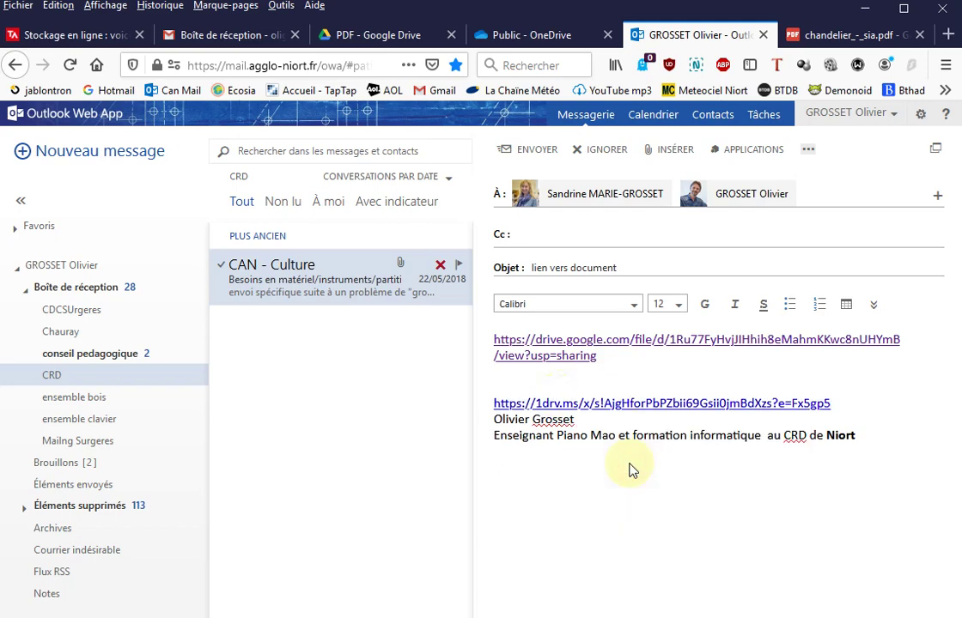
{"action": "key", "text": "Return"}
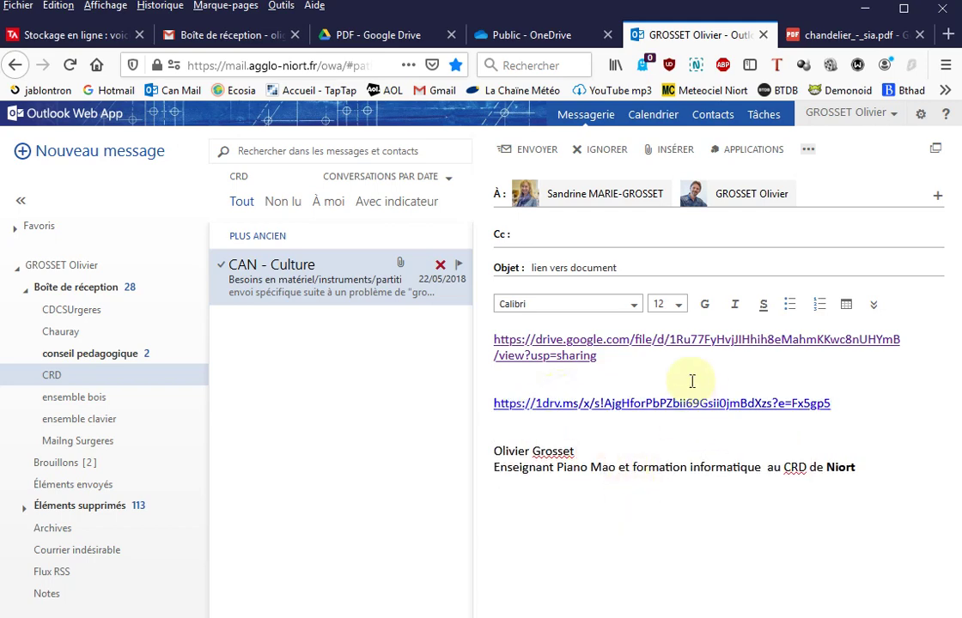
Step: Switch back to OneDrive, close the file's link dialog and return to Mes fichiers with no folders selected
{"action": "left_click", "coordinate": [554, 36]}
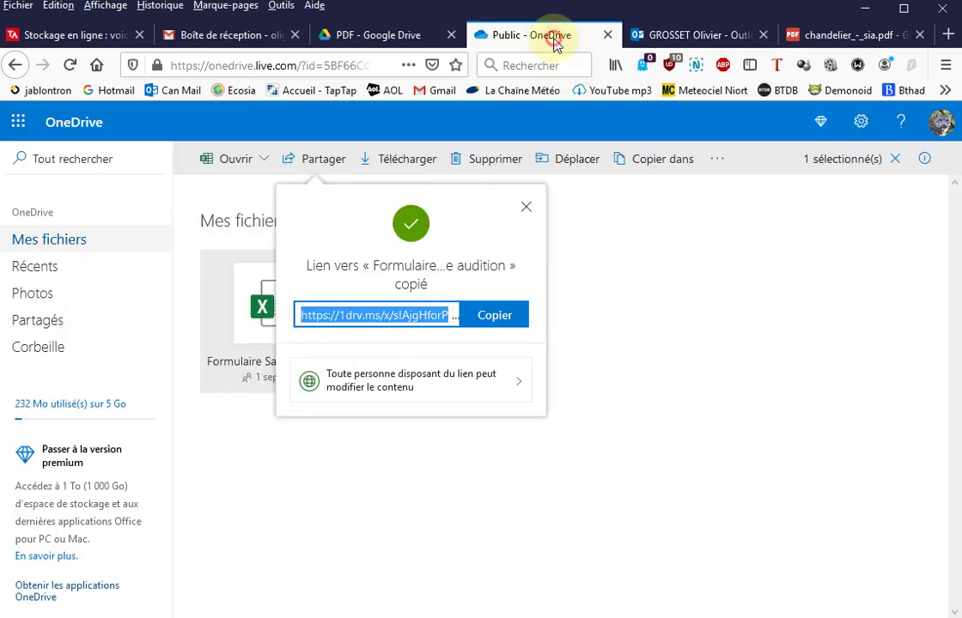
{"action": "left_click", "coordinate": [526, 210]}
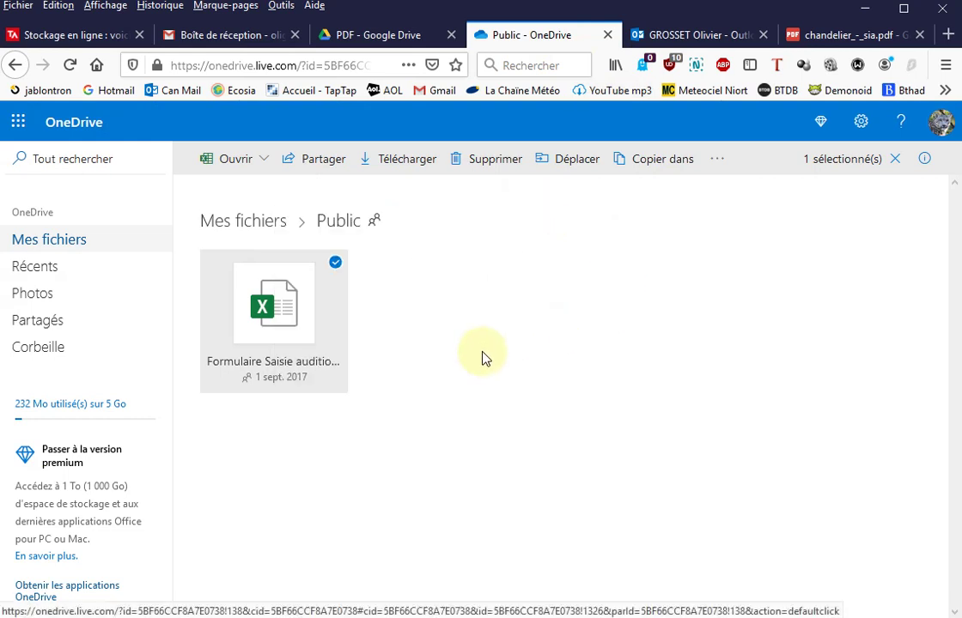
{"action": "left_click", "coordinate": [264, 225]}
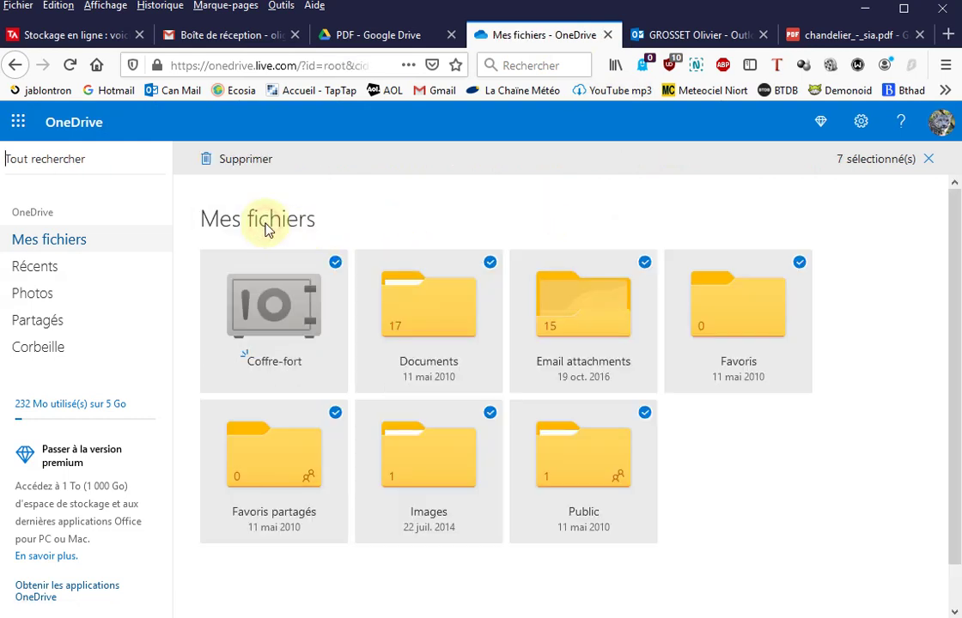
{"action": "right_click", "coordinate": [571, 462]}
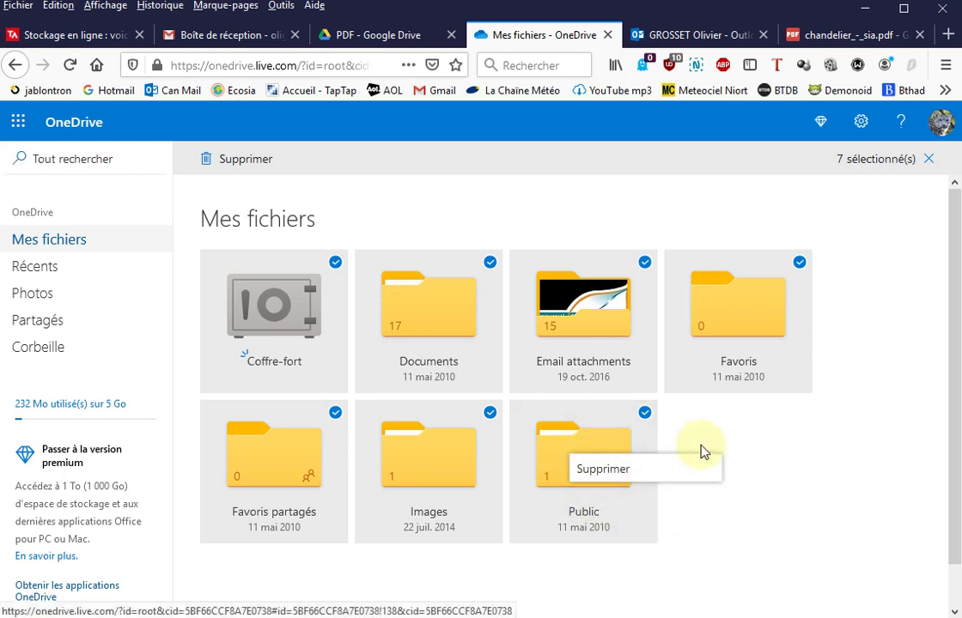
{"action": "left_click", "coordinate": [712, 440]}
Step: Share the whole Public folder by copying its link, and close the sharing dialog
{"action": "right_click", "coordinate": [597, 457]}
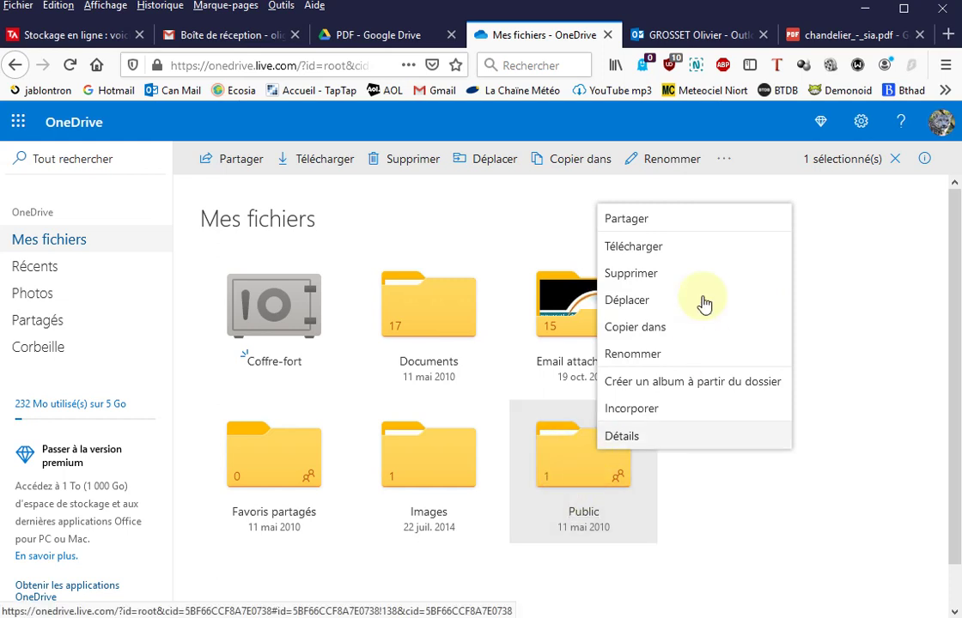
{"action": "left_click", "coordinate": [642, 220]}
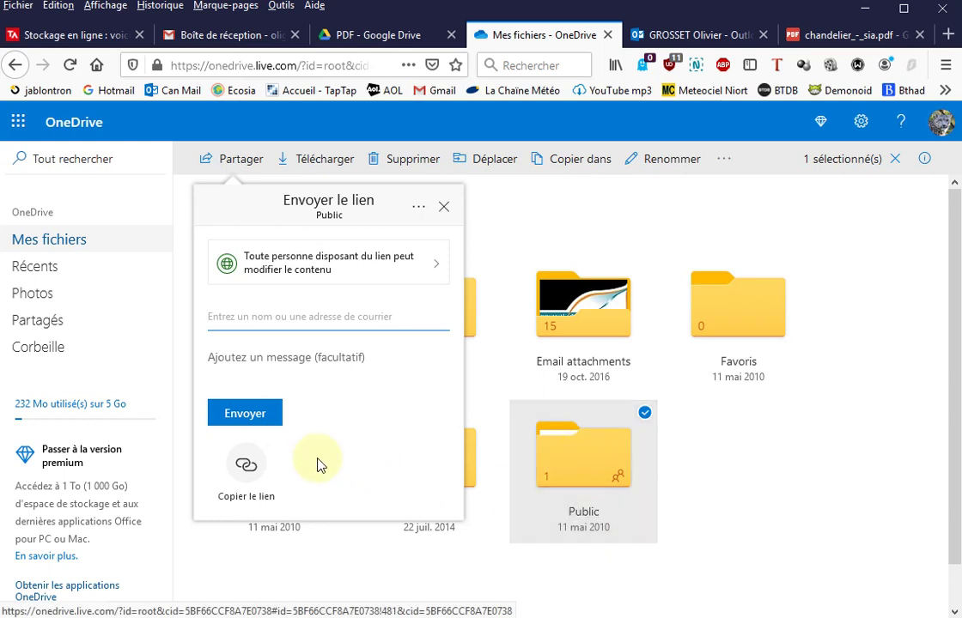
{"action": "left_click", "coordinate": [245, 479]}
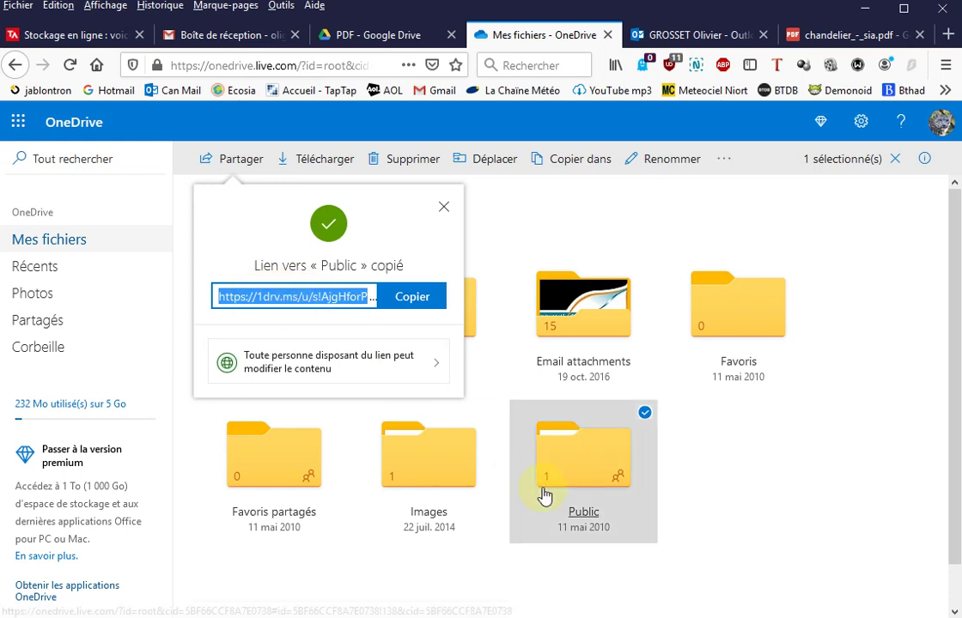
{"action": "left_click", "coordinate": [444, 207]}
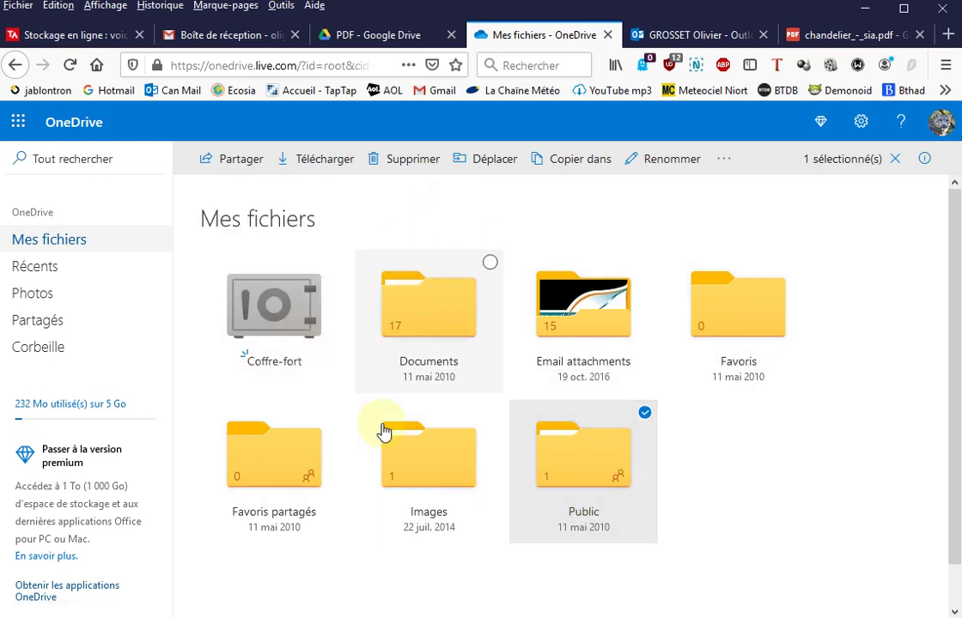